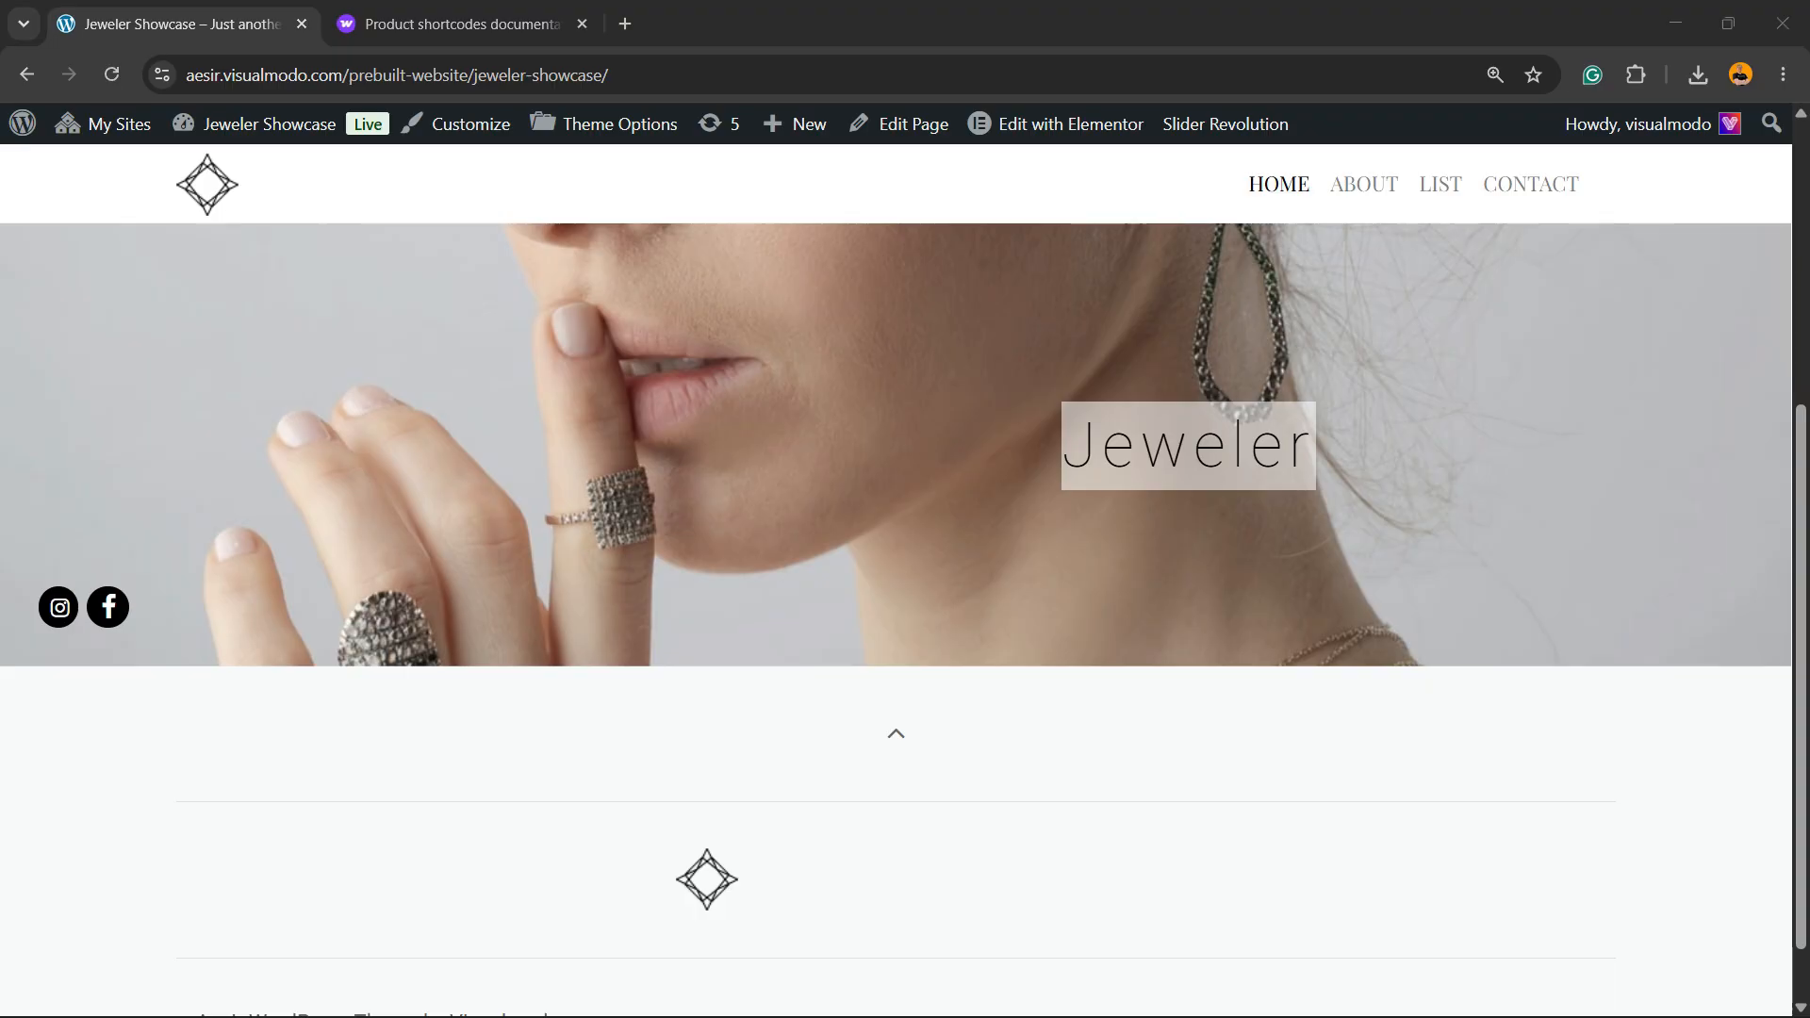
{"action": "scroll", "coordinate": [895, 566], "scroll_direction": "up", "scroll_amount": 3}
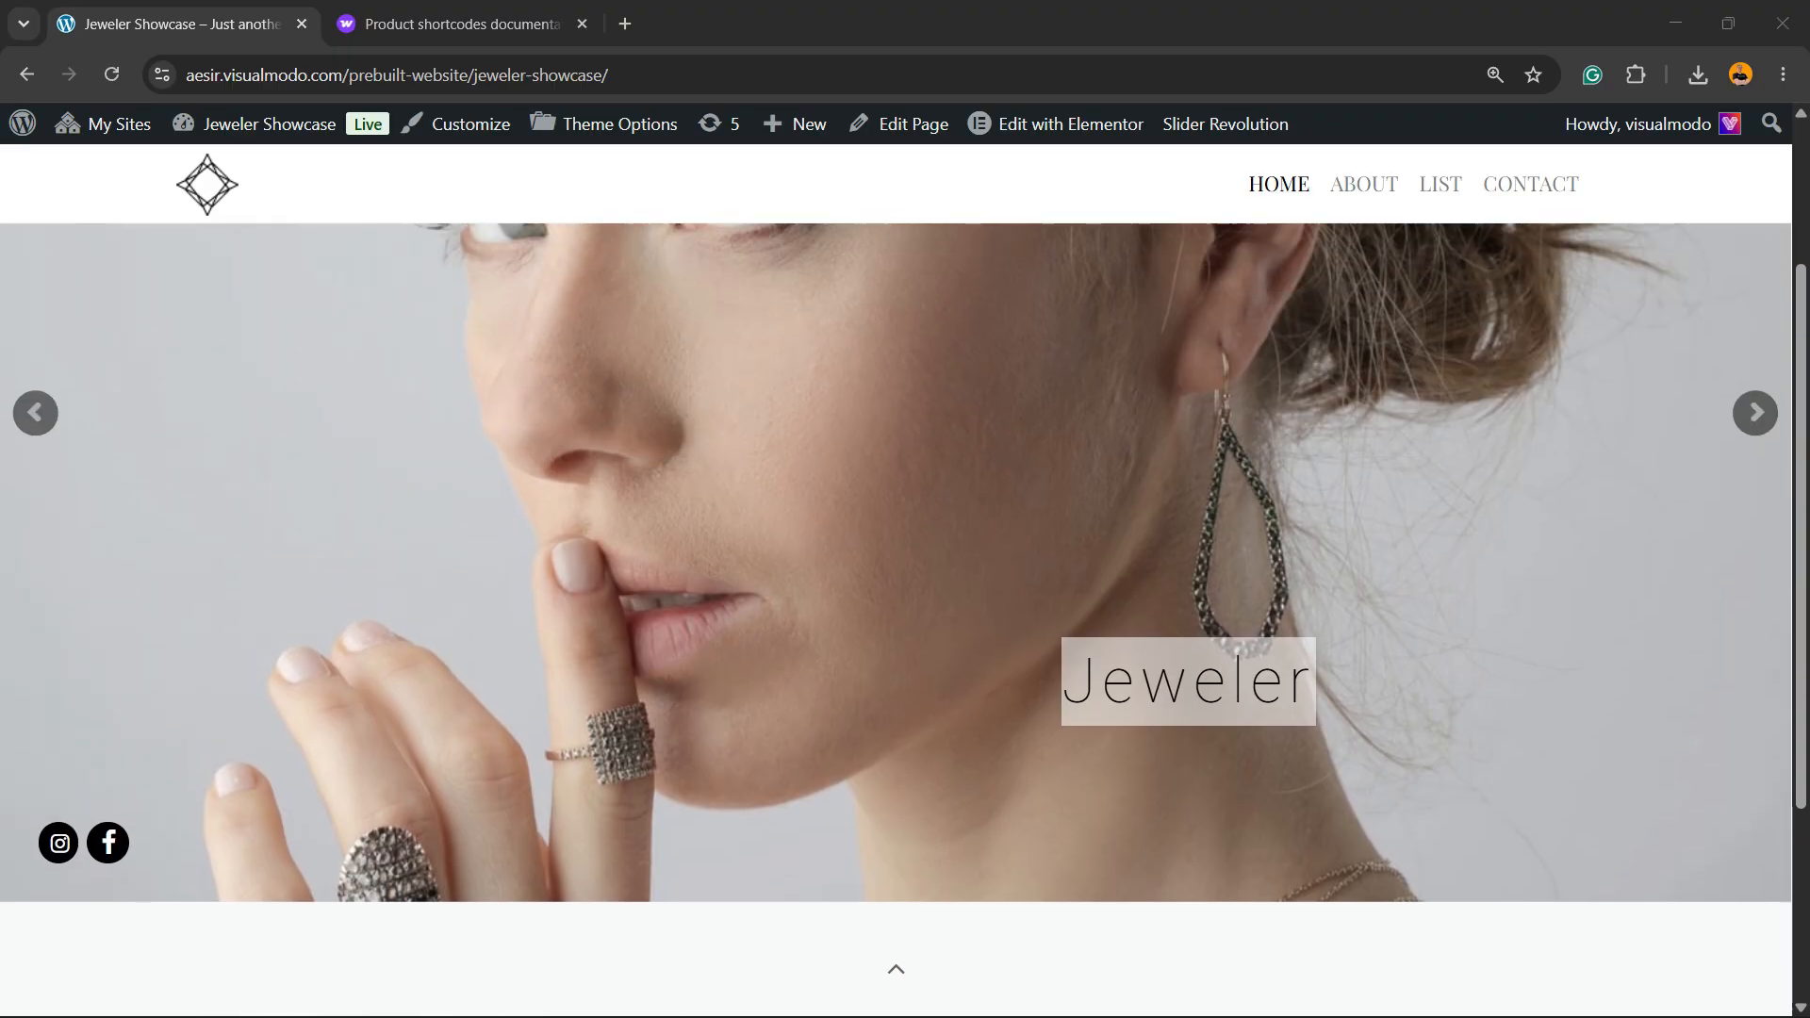
{"action": "scroll", "coordinate": [896, 566], "scroll_direction": "down", "scroll_amount": 3}
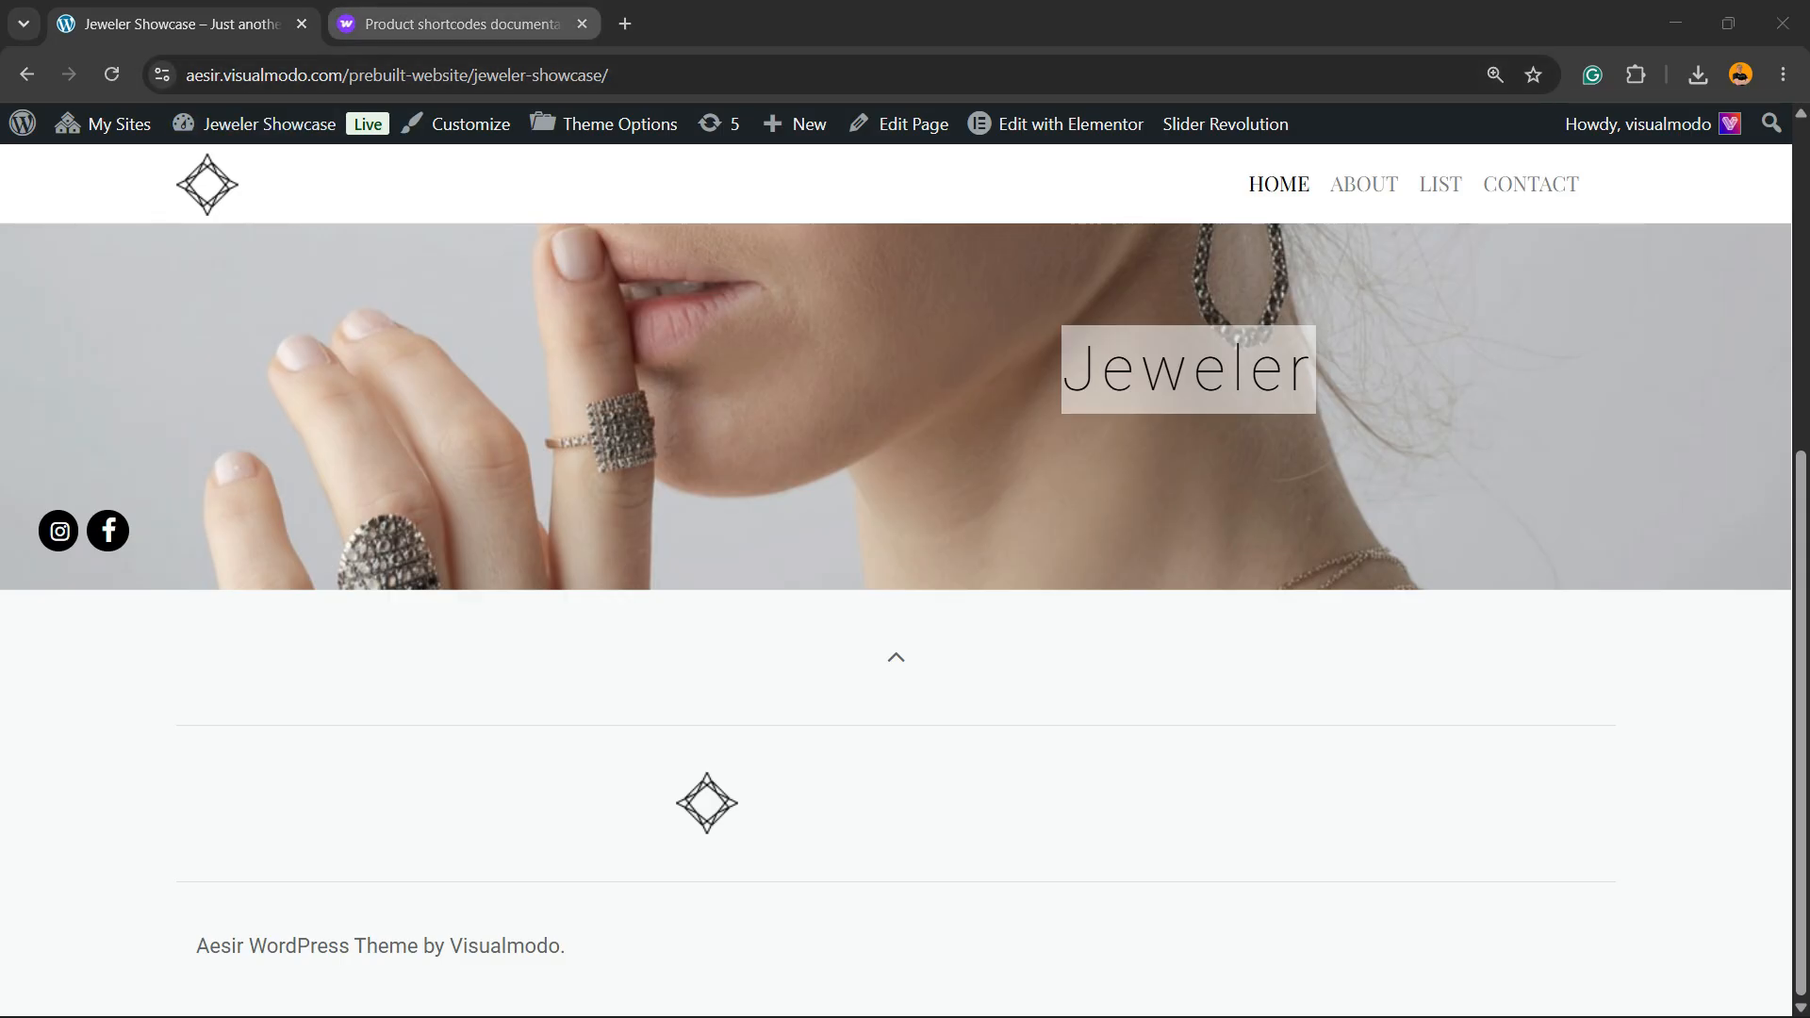
{"action": "left_click", "coordinate": [453, 24]}
{"action": "left_click", "coordinate": [179, 24]}
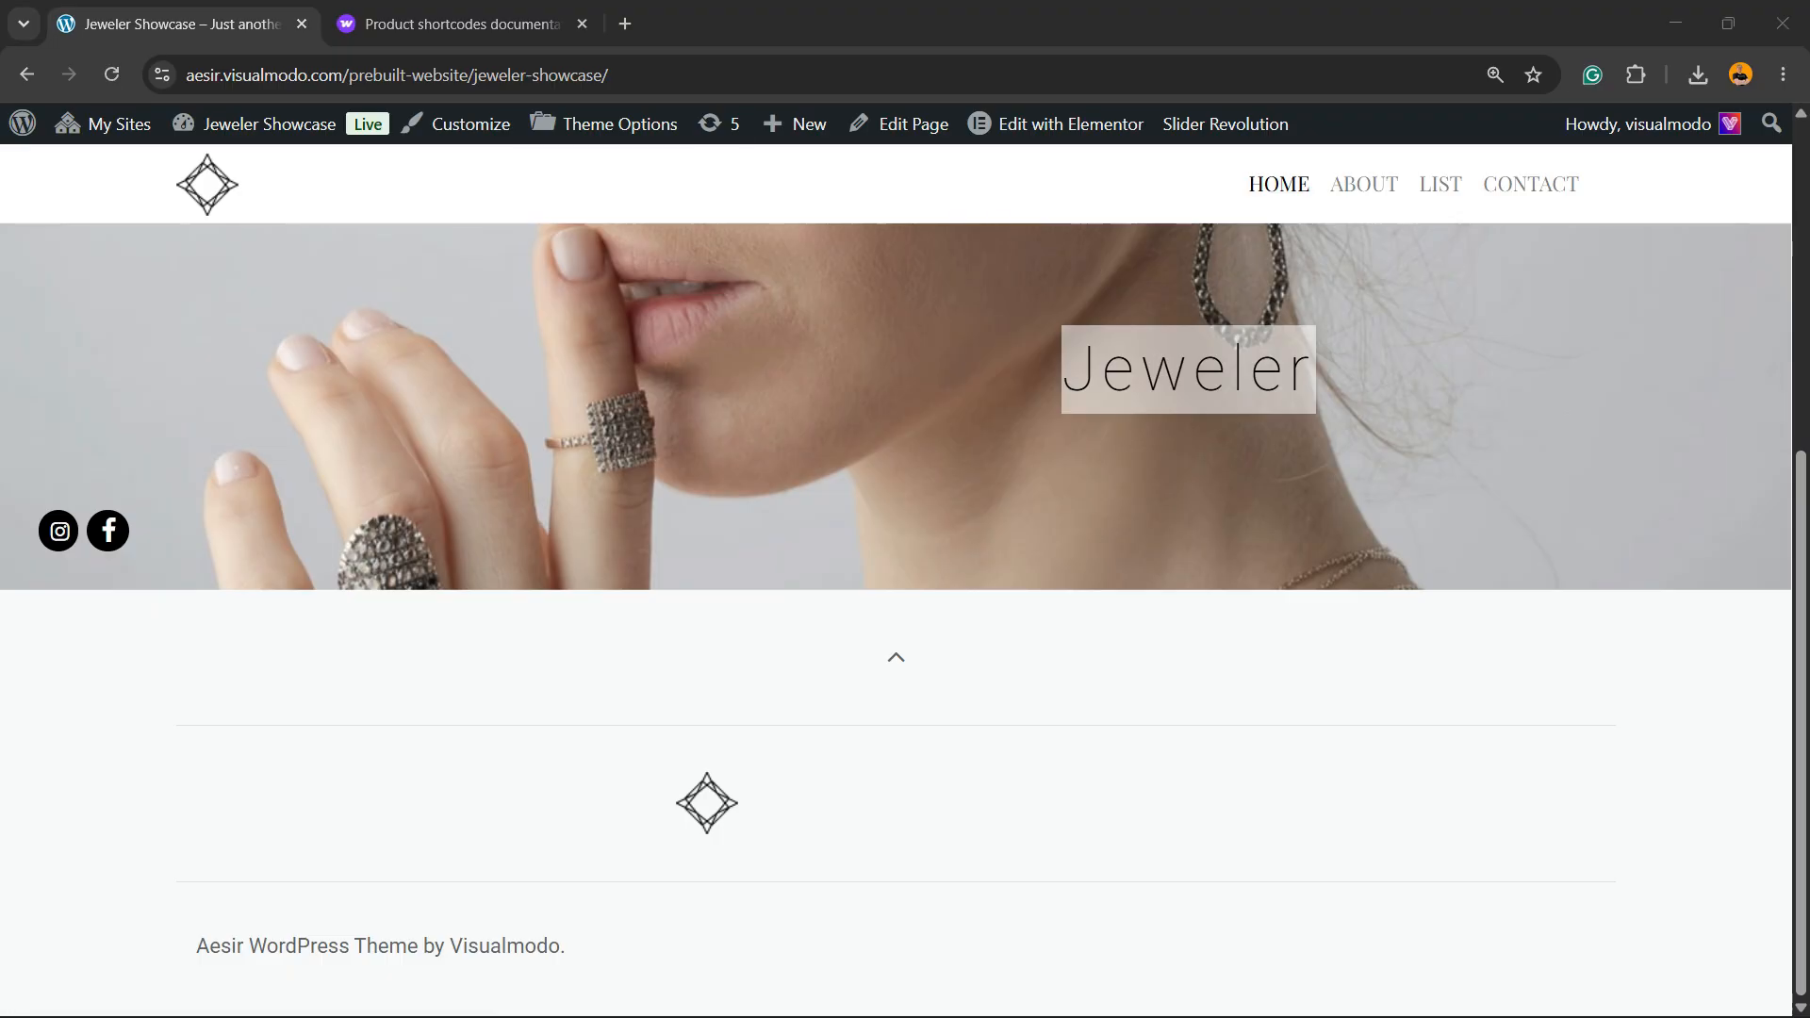
{"action": "scroll", "coordinate": [896, 580], "scroll_direction": "up", "scroll_amount": 6}
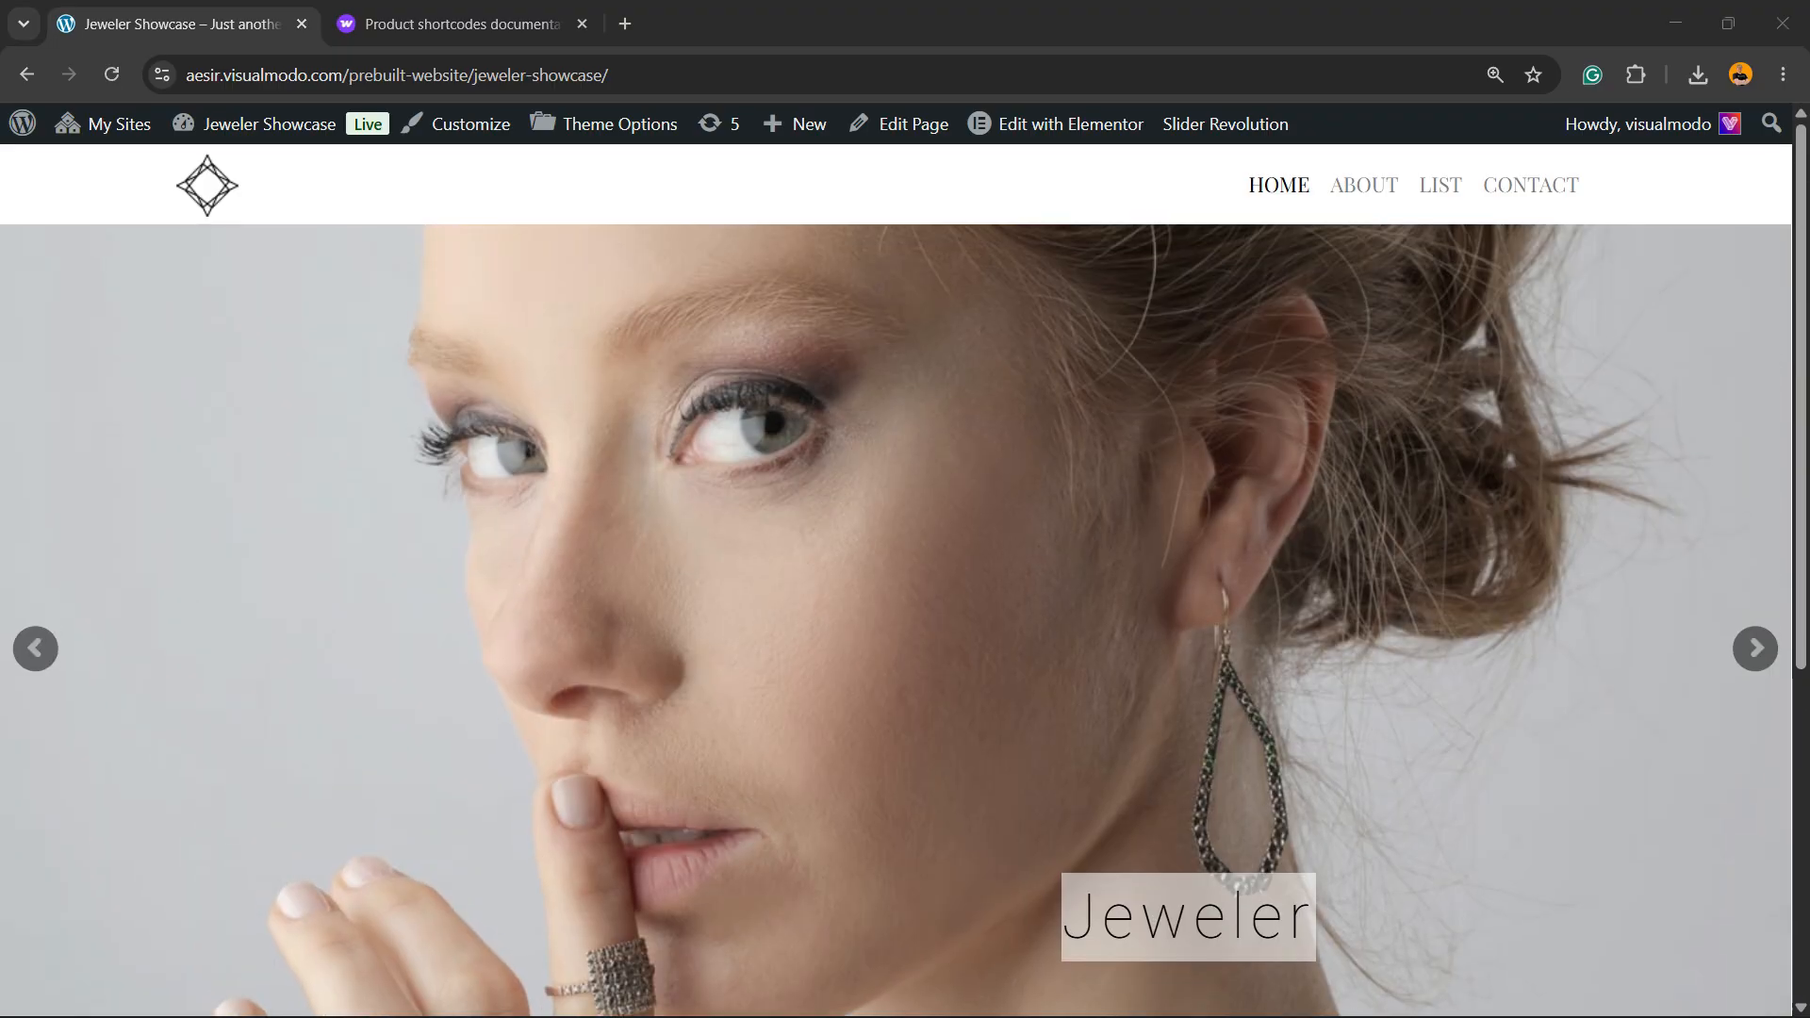
{"action": "scroll", "coordinate": [896, 620], "scroll_direction": "down", "scroll_amount": 6}
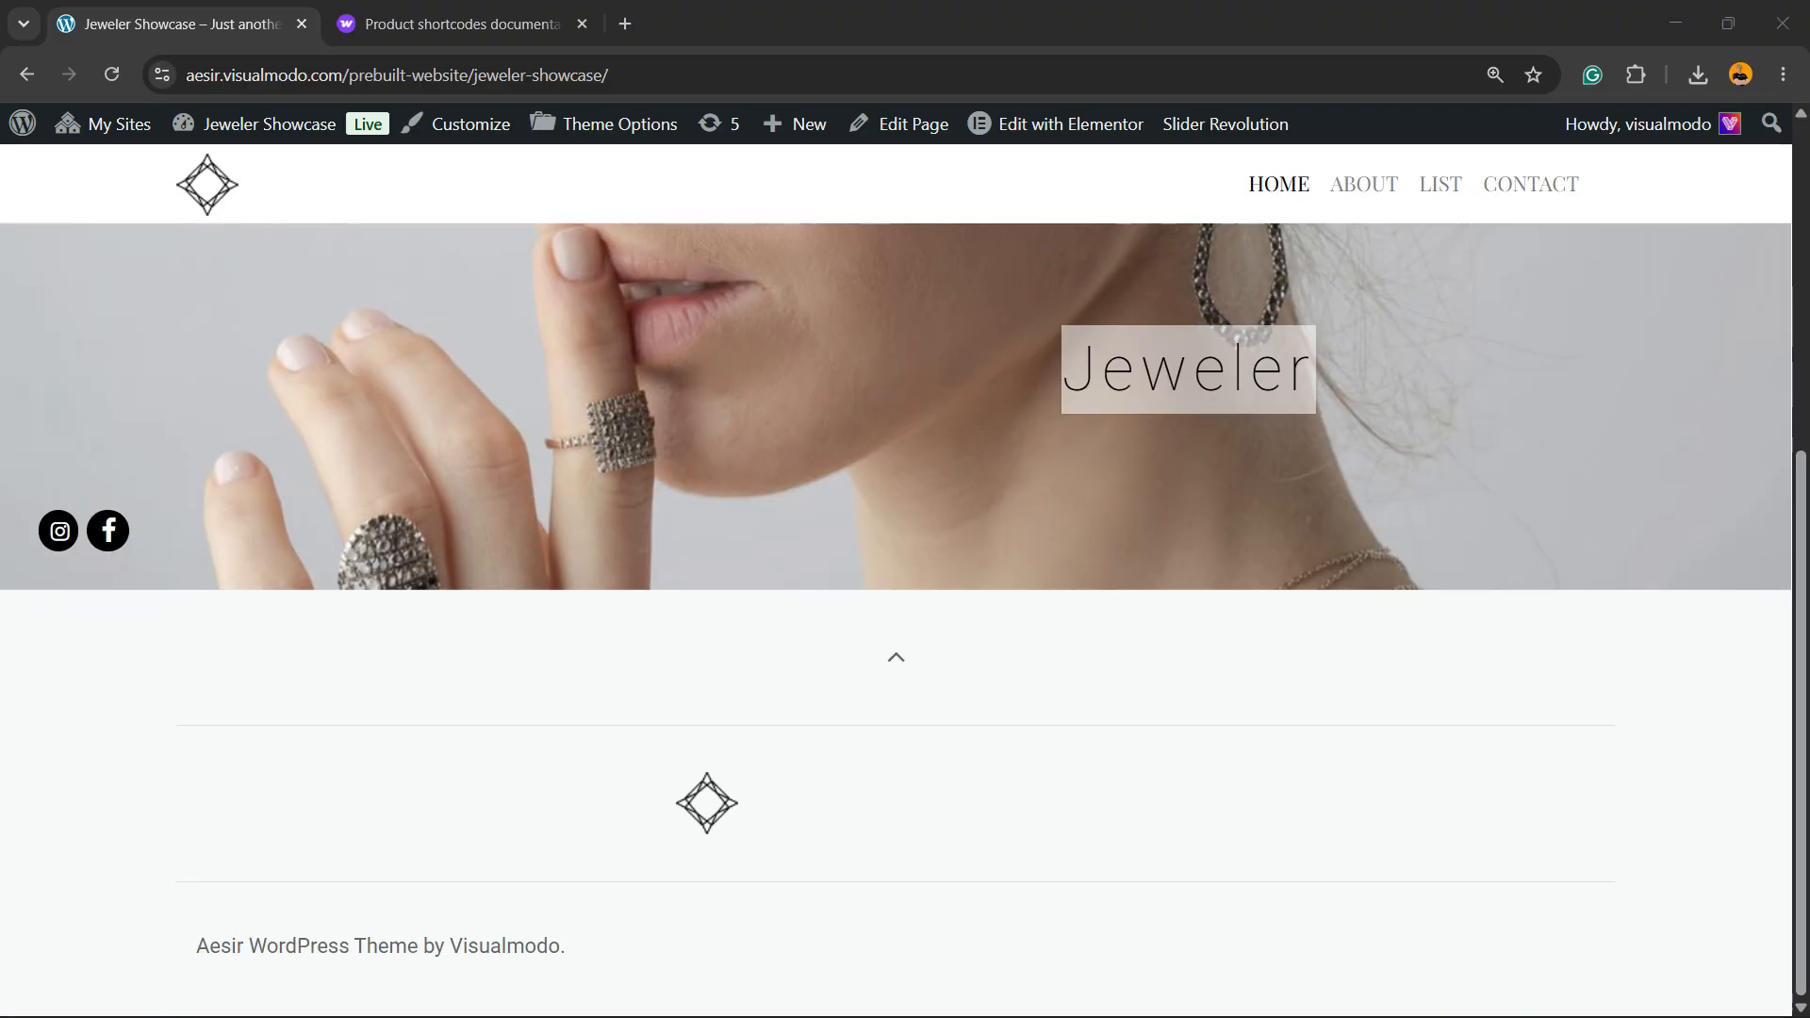
Step: Open the home page in the Elementor editor and start adding a new section in the empty area below the slider
{"action": "mouse_move", "coordinate": [23, 124]}
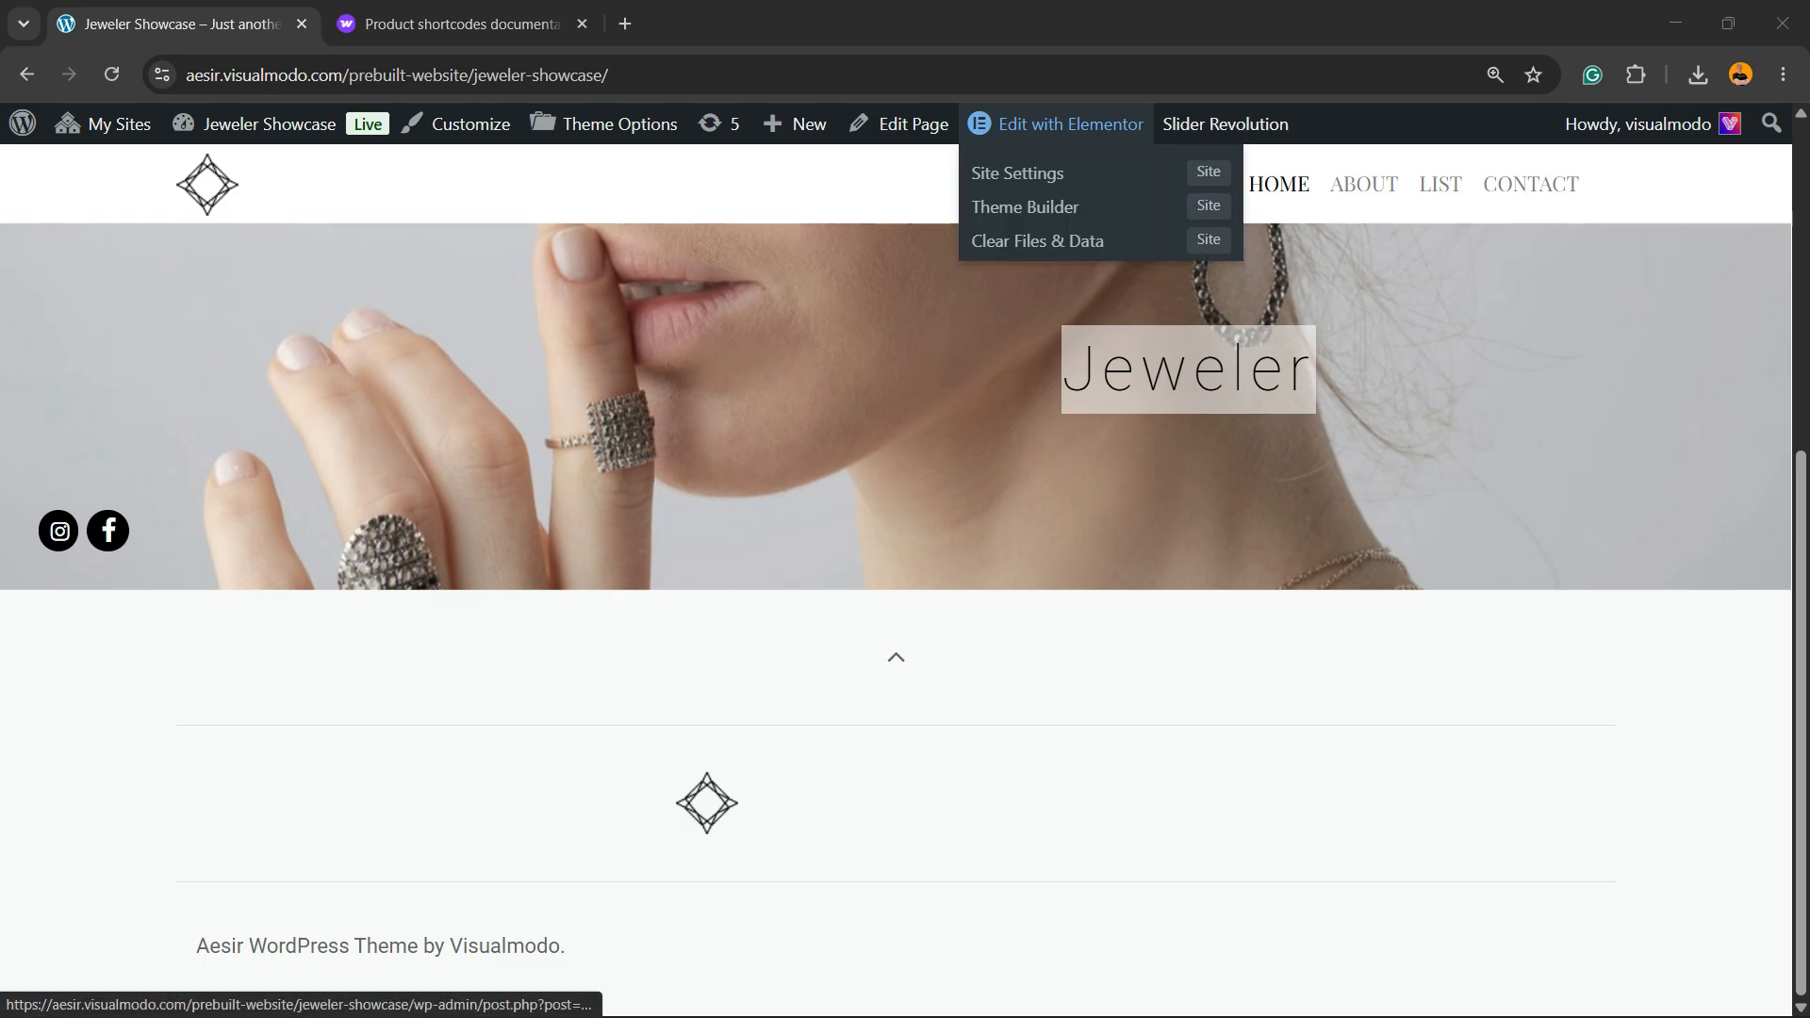
{"action": "left_click", "coordinate": [1046, 124]}
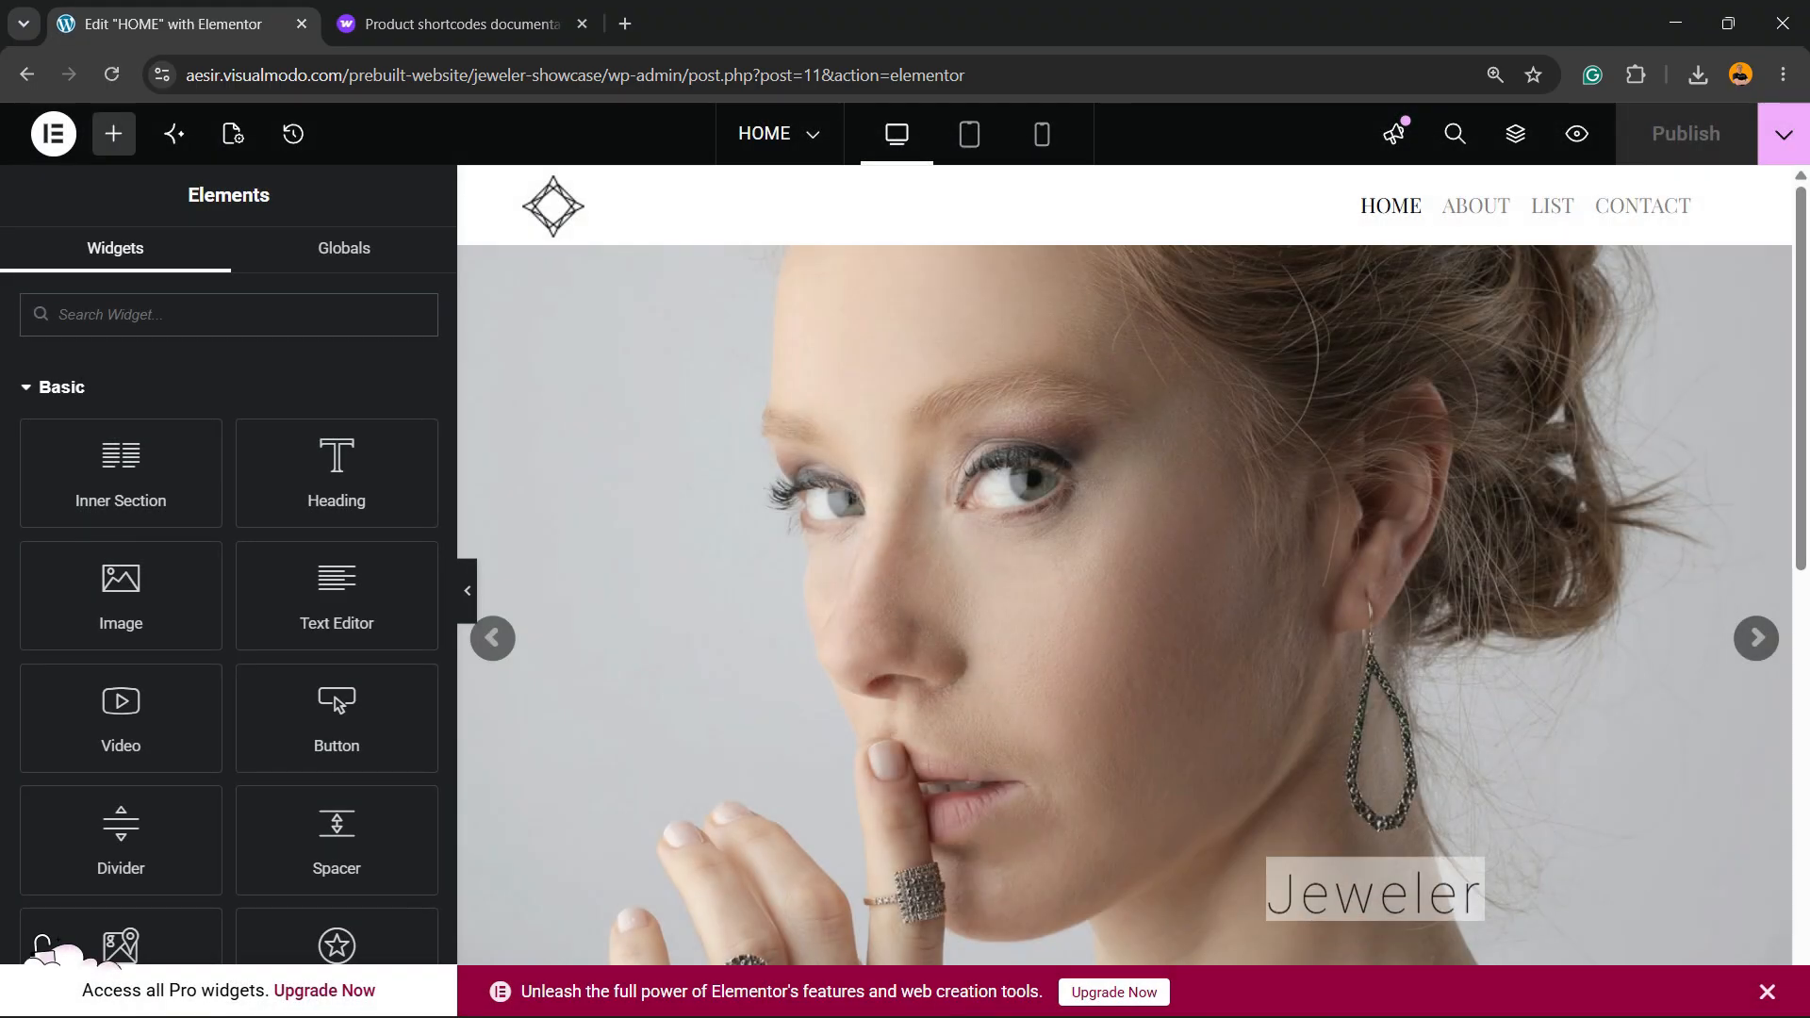
{"action": "scroll", "coordinate": [1152, 353], "scroll_direction": "down", "scroll_amount": 10}
{"action": "scroll", "coordinate": [1151, 353], "scroll_direction": "up", "scroll_amount": 3}
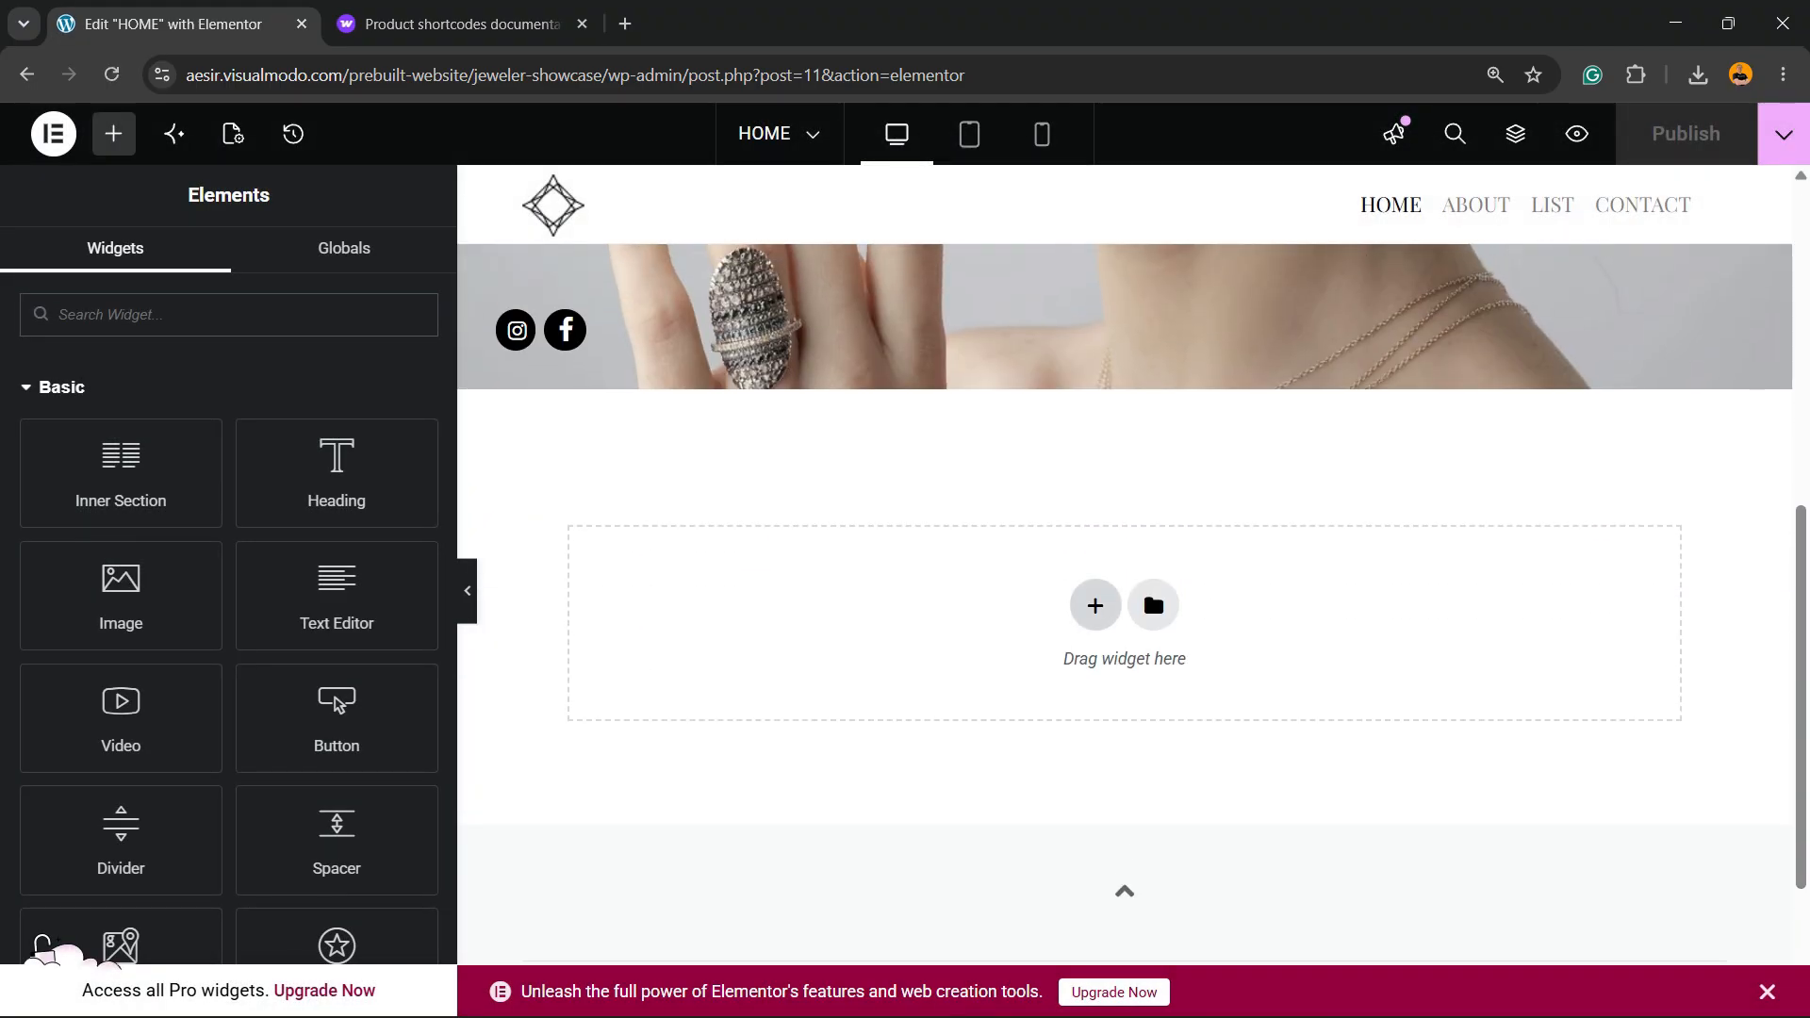
{"action": "left_click", "coordinate": [1094, 605]}
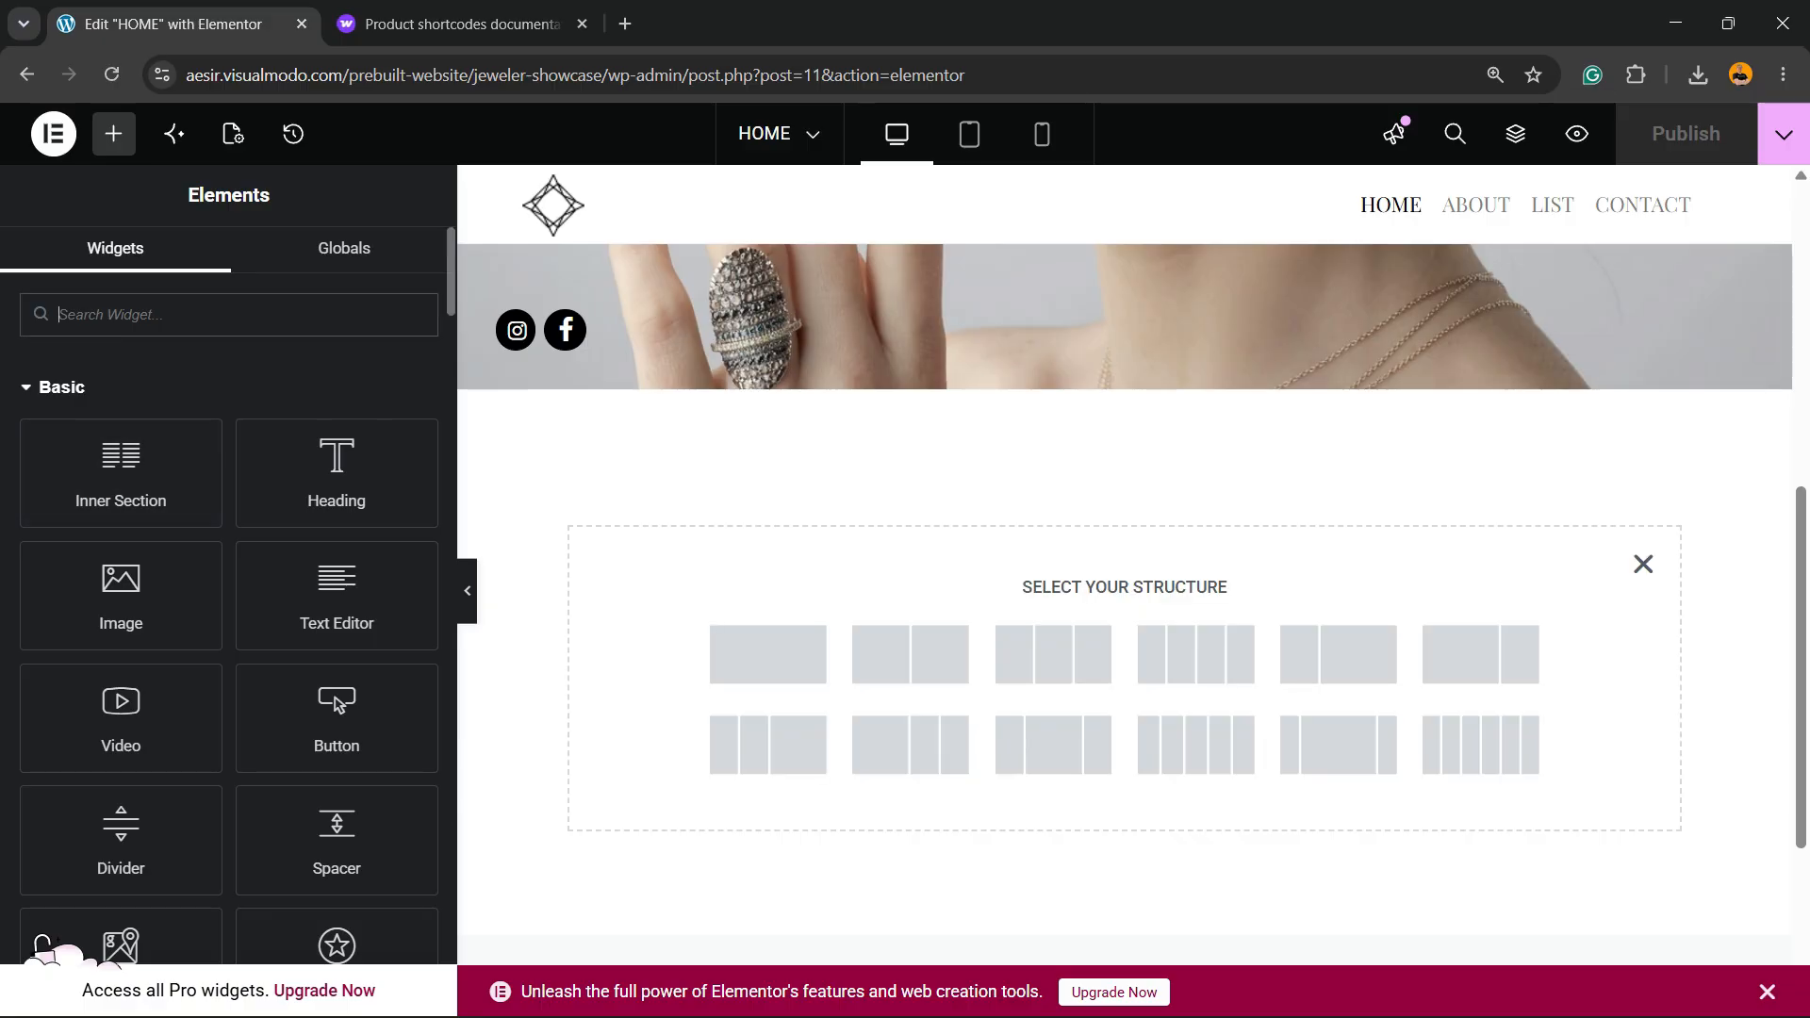
Step: Search the widgets for "prod" and look through the product widgets
{"action": "type", "text": "pro"}
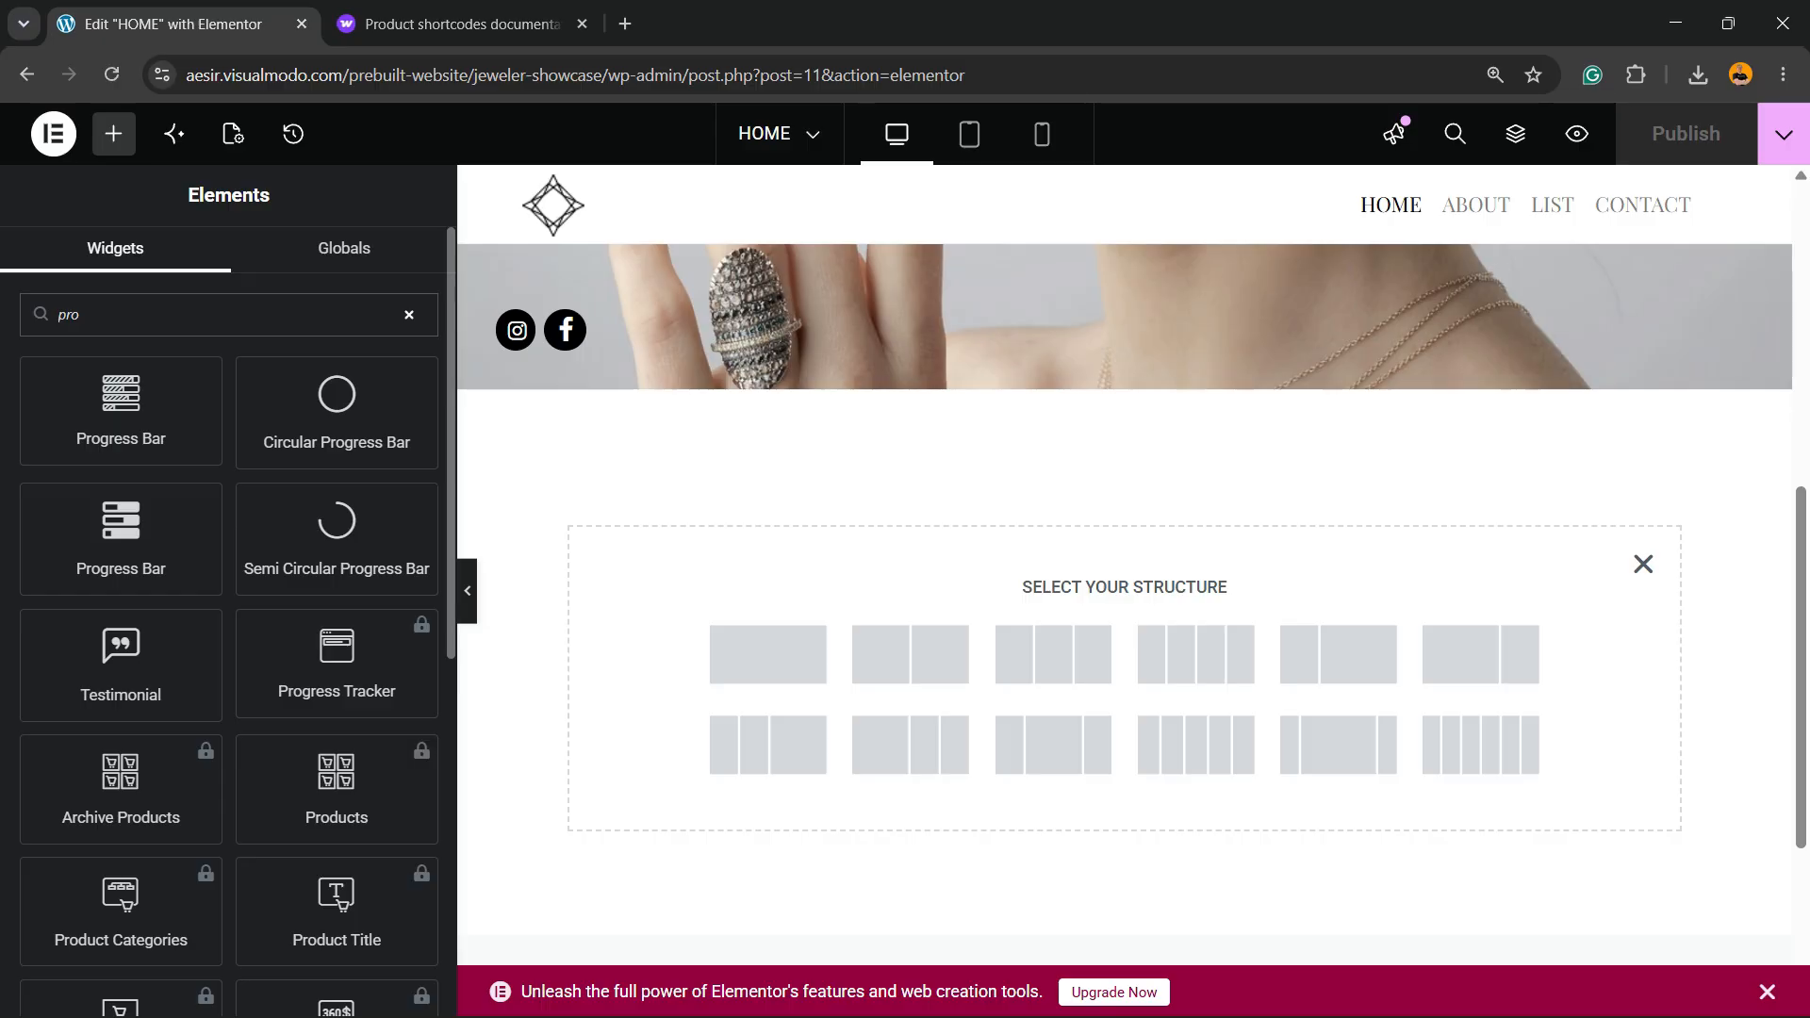
{"action": "type", "text": "d"}
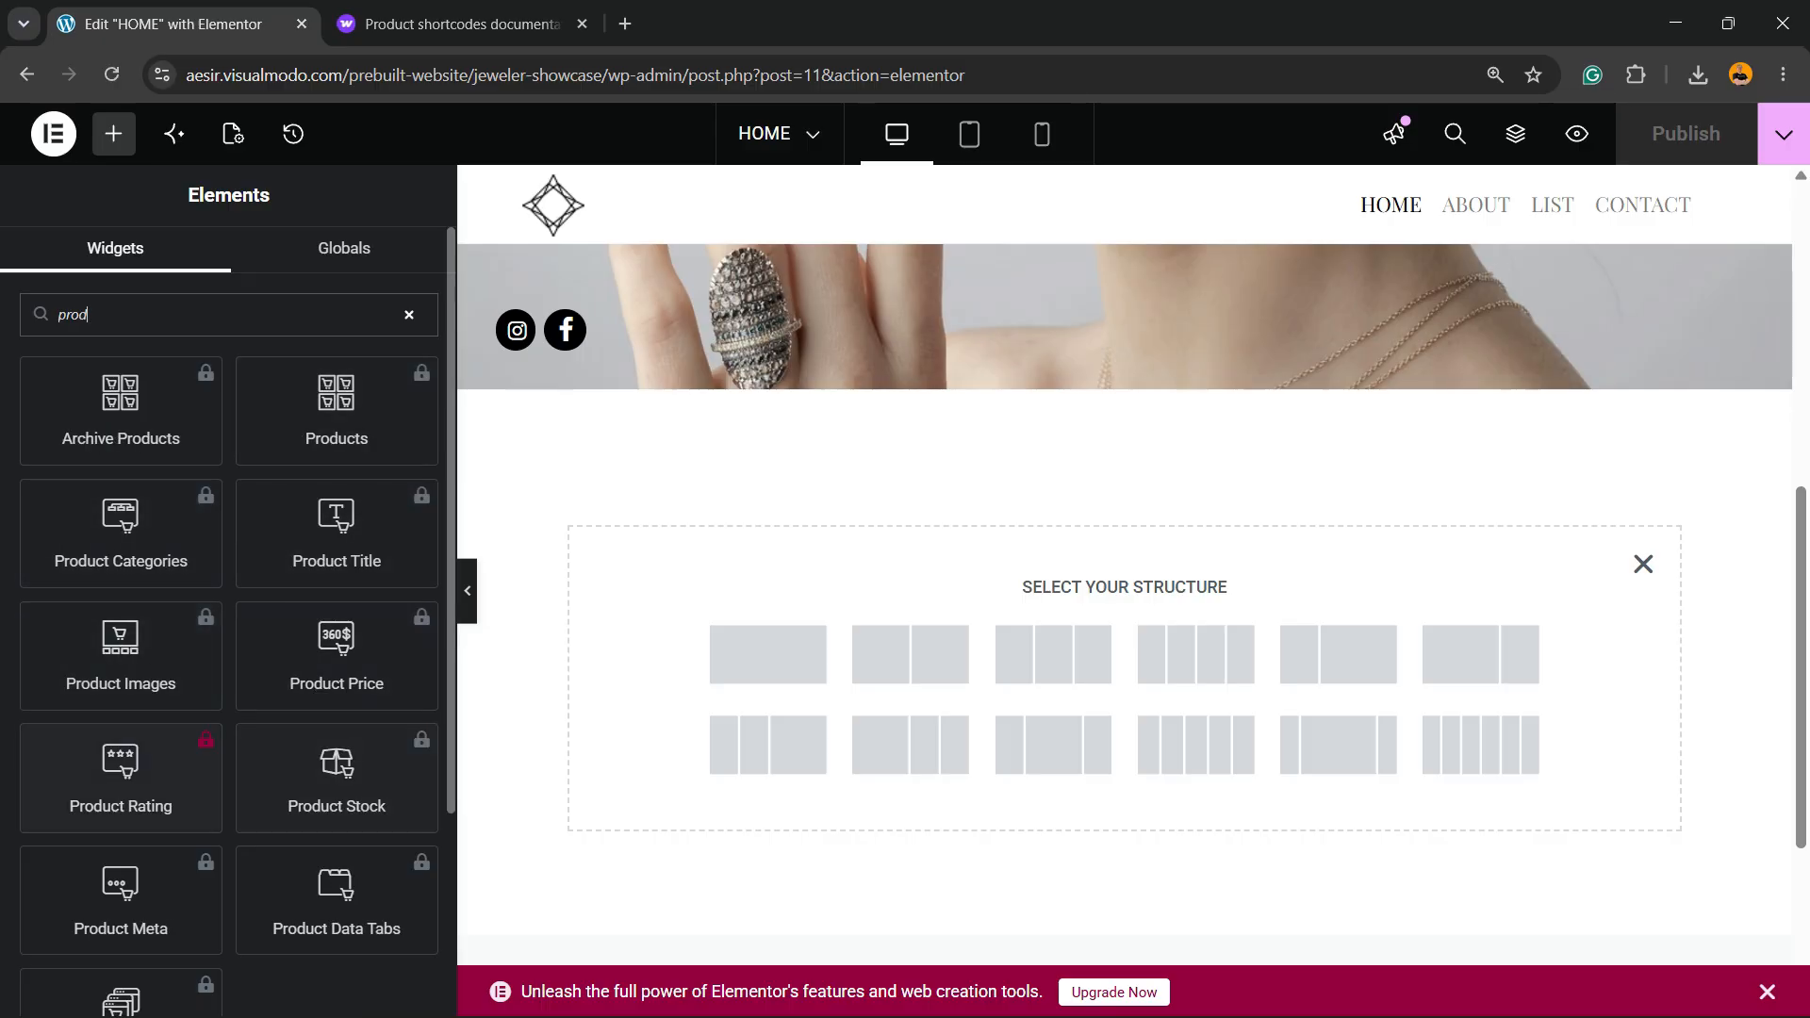
{"action": "scroll", "coordinate": [337, 660], "scroll_direction": "down", "scroll_amount": 3}
{"action": "scroll", "coordinate": [337, 660], "scroll_direction": "up", "scroll_amount": 3}
Step: Search the widgets for "short" and add the Shortcode widget to the page below the slider
{"action": "key", "text": "ctrl+a"}
{"action": "type", "text": "short"}
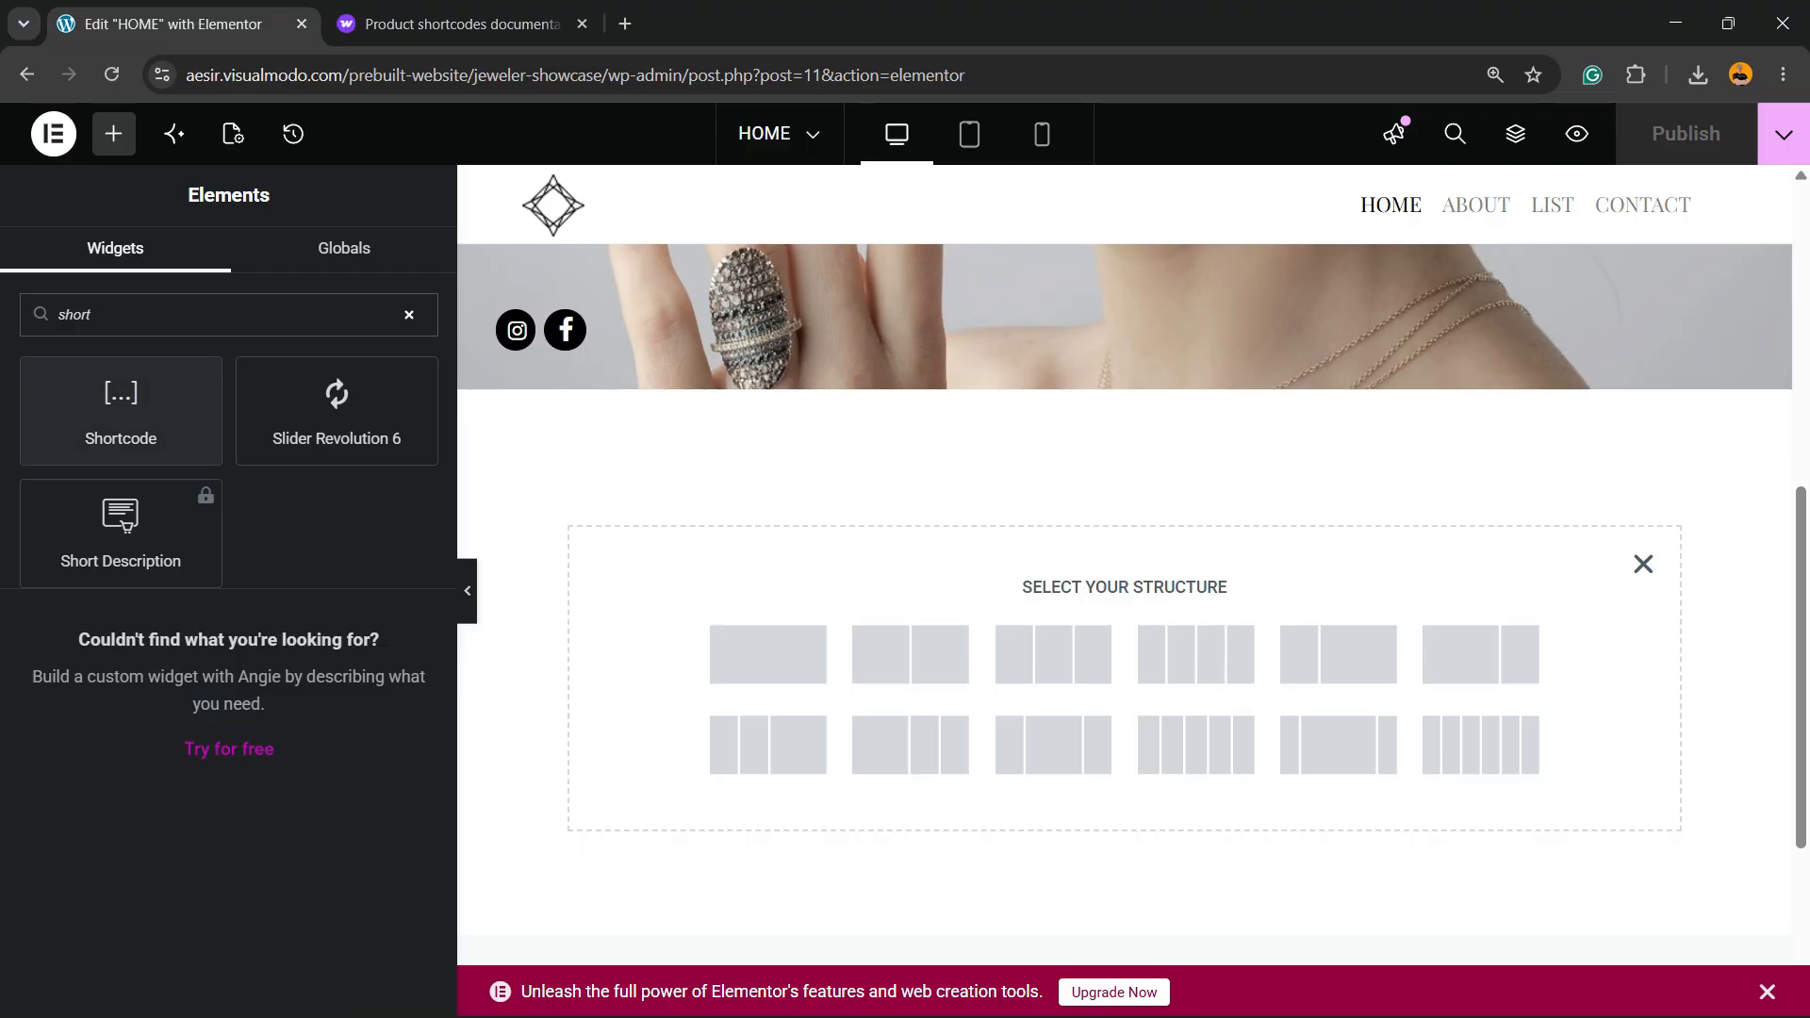
{"action": "left_click", "coordinate": [121, 411]}
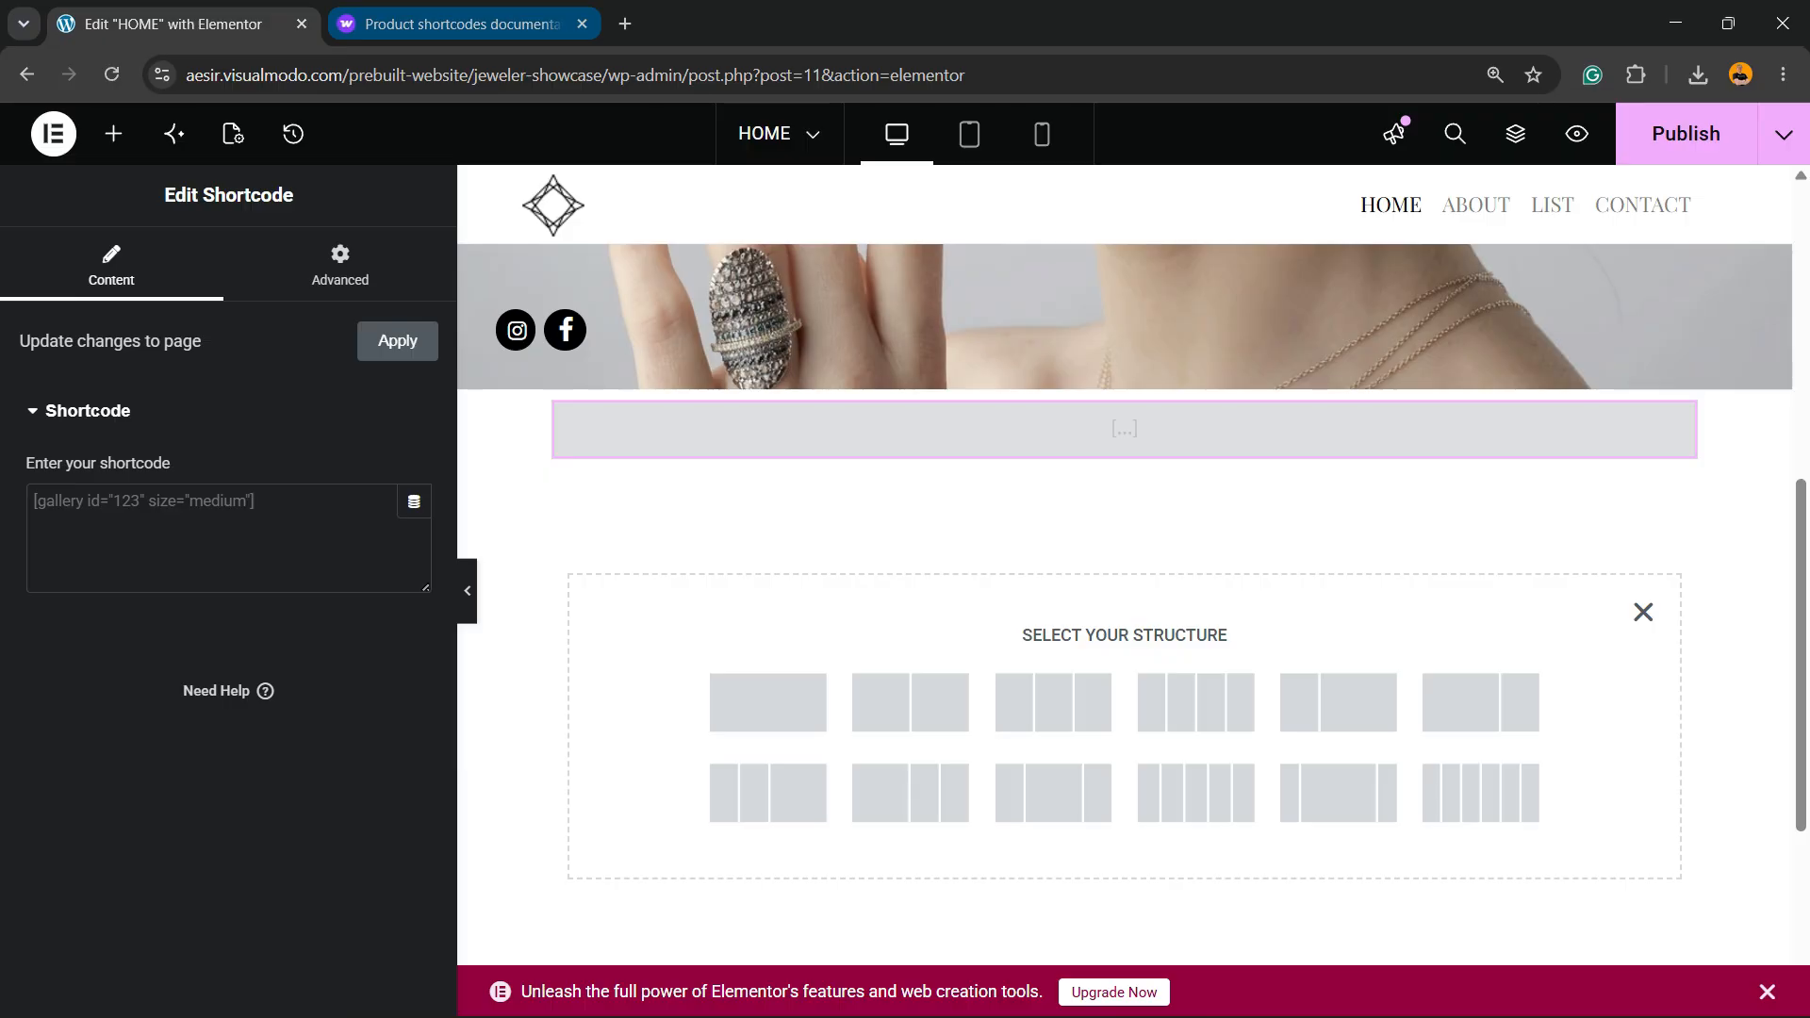
Step: Examine the WooCommerce product shortcodes documentation, including the attribute lists and the example scenarios with their shortcodes
{"action": "left_click", "coordinate": [453, 24]}
{"action": "scroll", "coordinate": [895, 566], "scroll_direction": "up", "scroll_amount": 20}
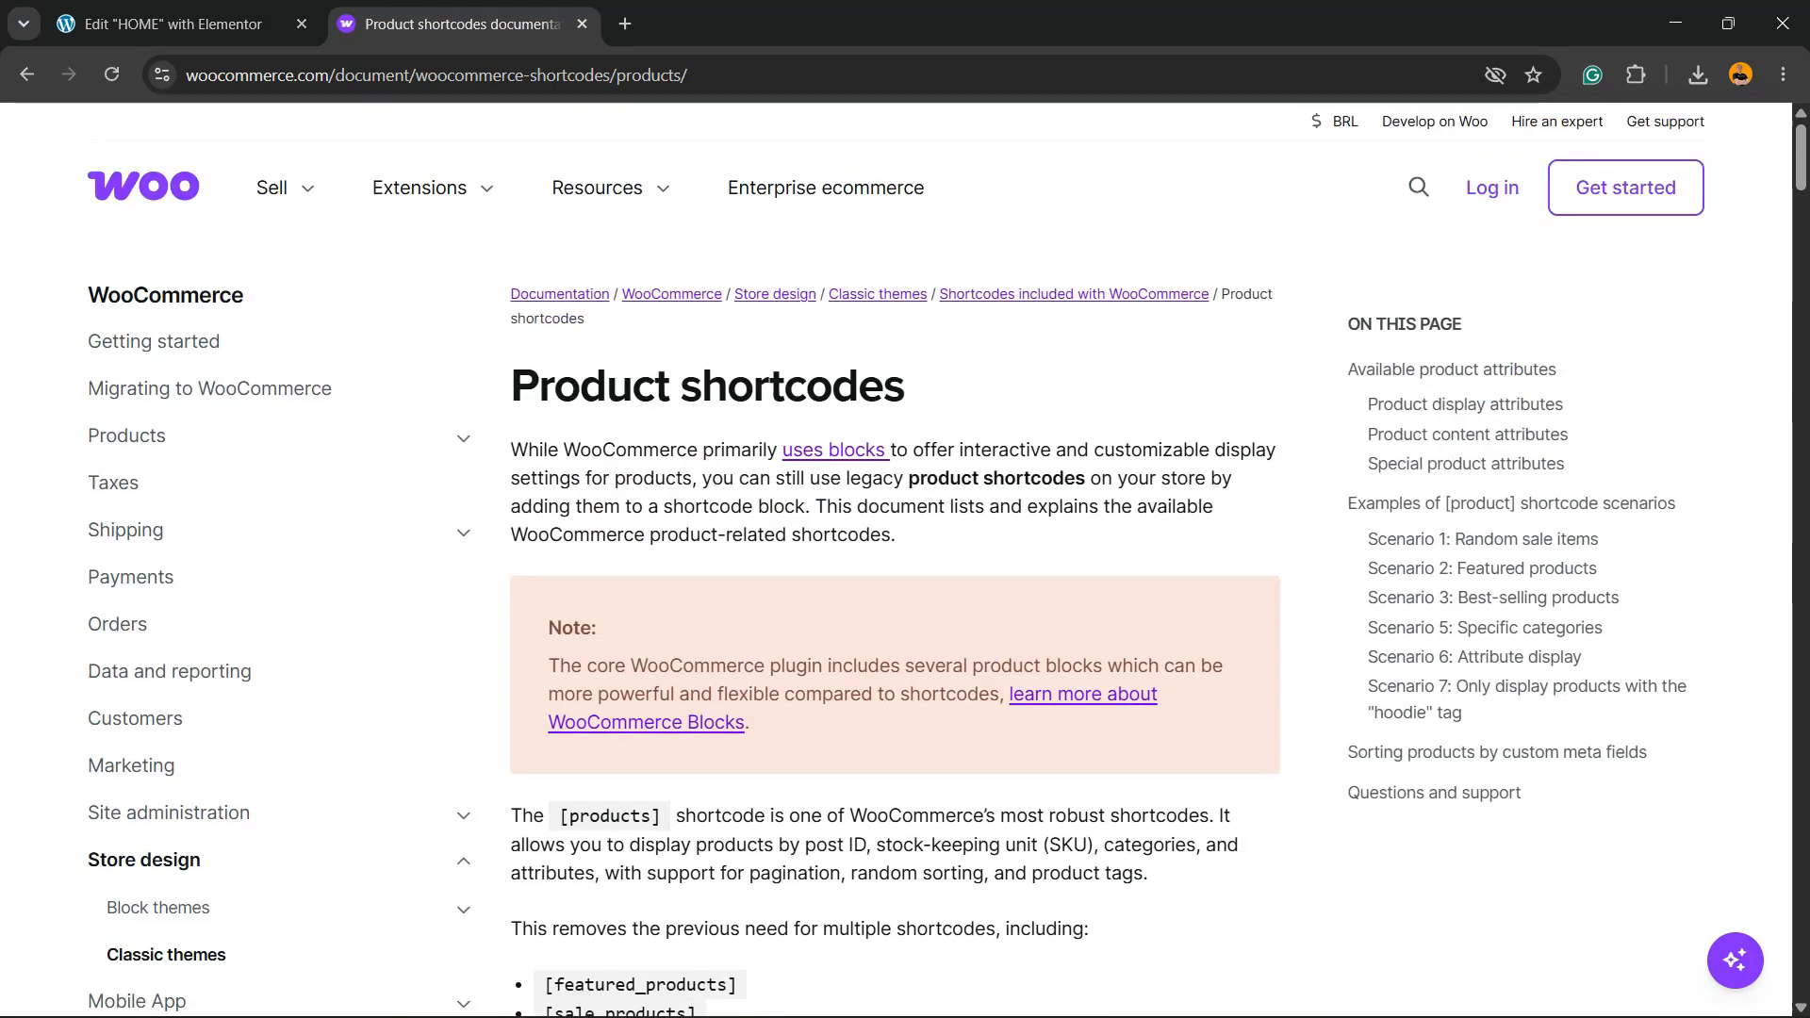
{"action": "left_click_drag", "start_coordinate": [537, 386], "coordinate": [901, 387]}
{"action": "scroll", "coordinate": [900, 387], "scroll_direction": "down", "scroll_amount": 6}
{"action": "scroll", "coordinate": [896, 565], "scroll_direction": "down", "scroll_amount": 20}
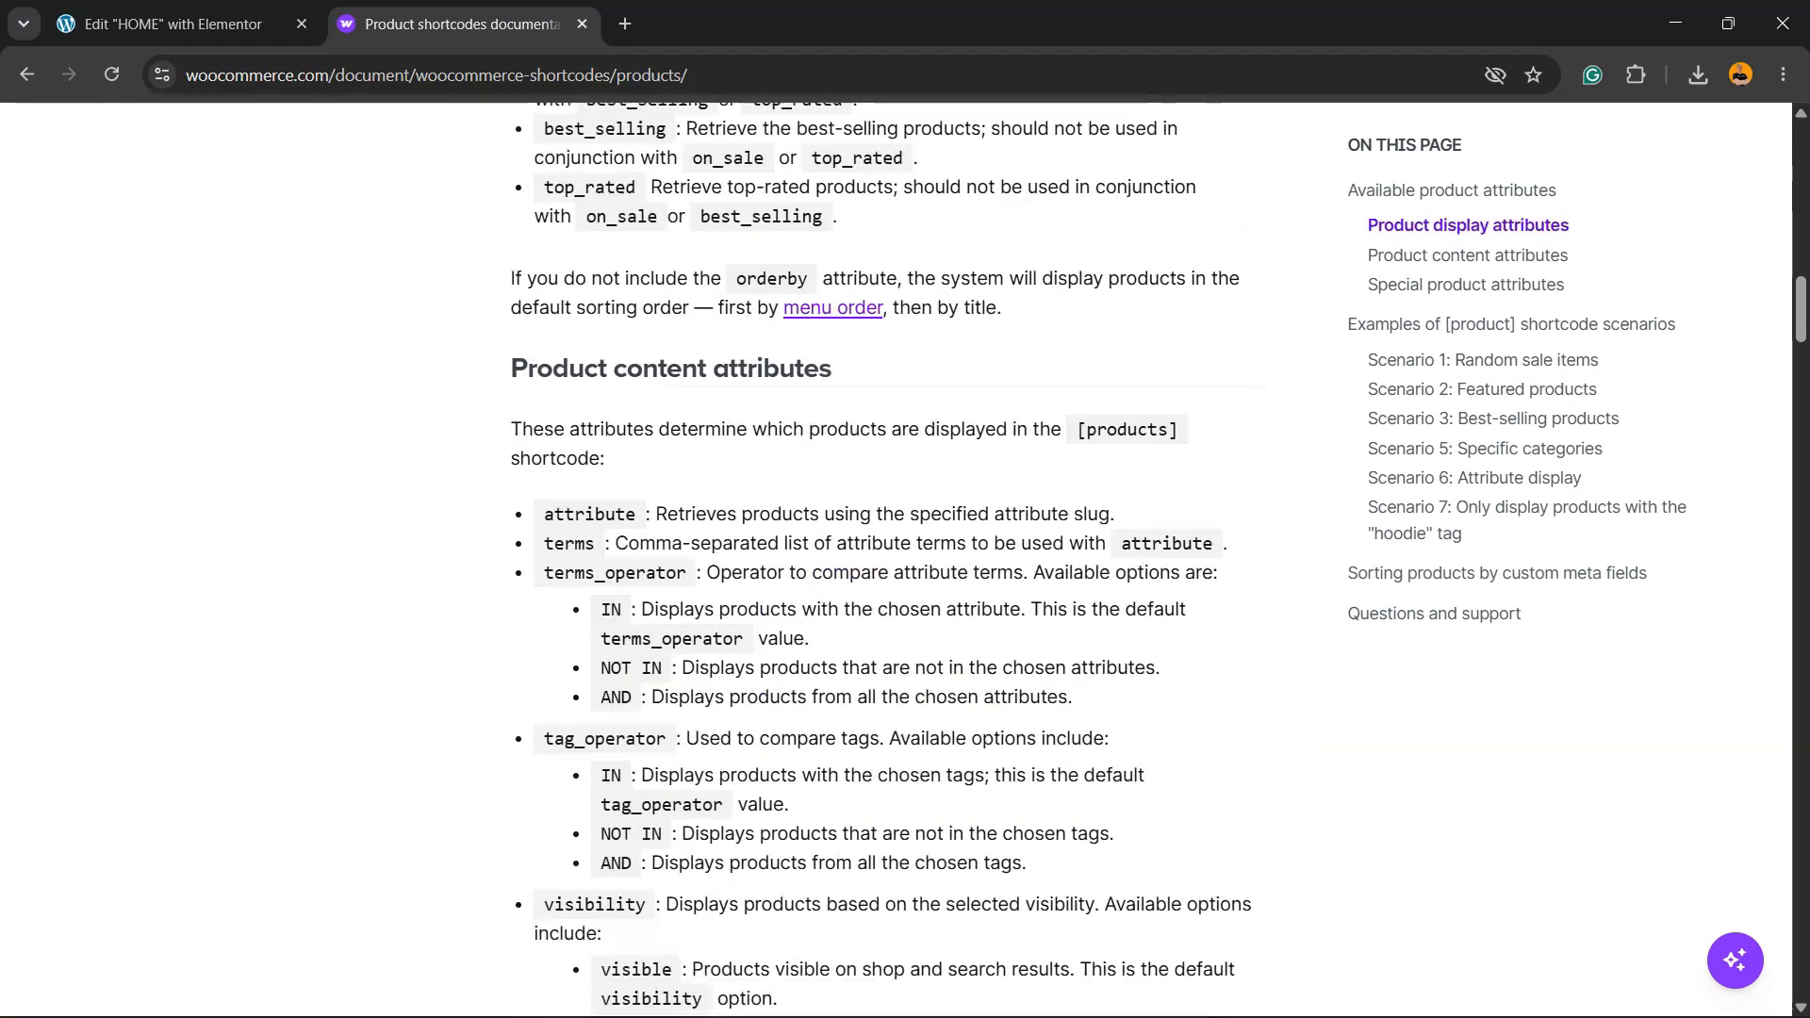
{"action": "scroll", "coordinate": [895, 566], "scroll_direction": "down", "scroll_amount": 20}
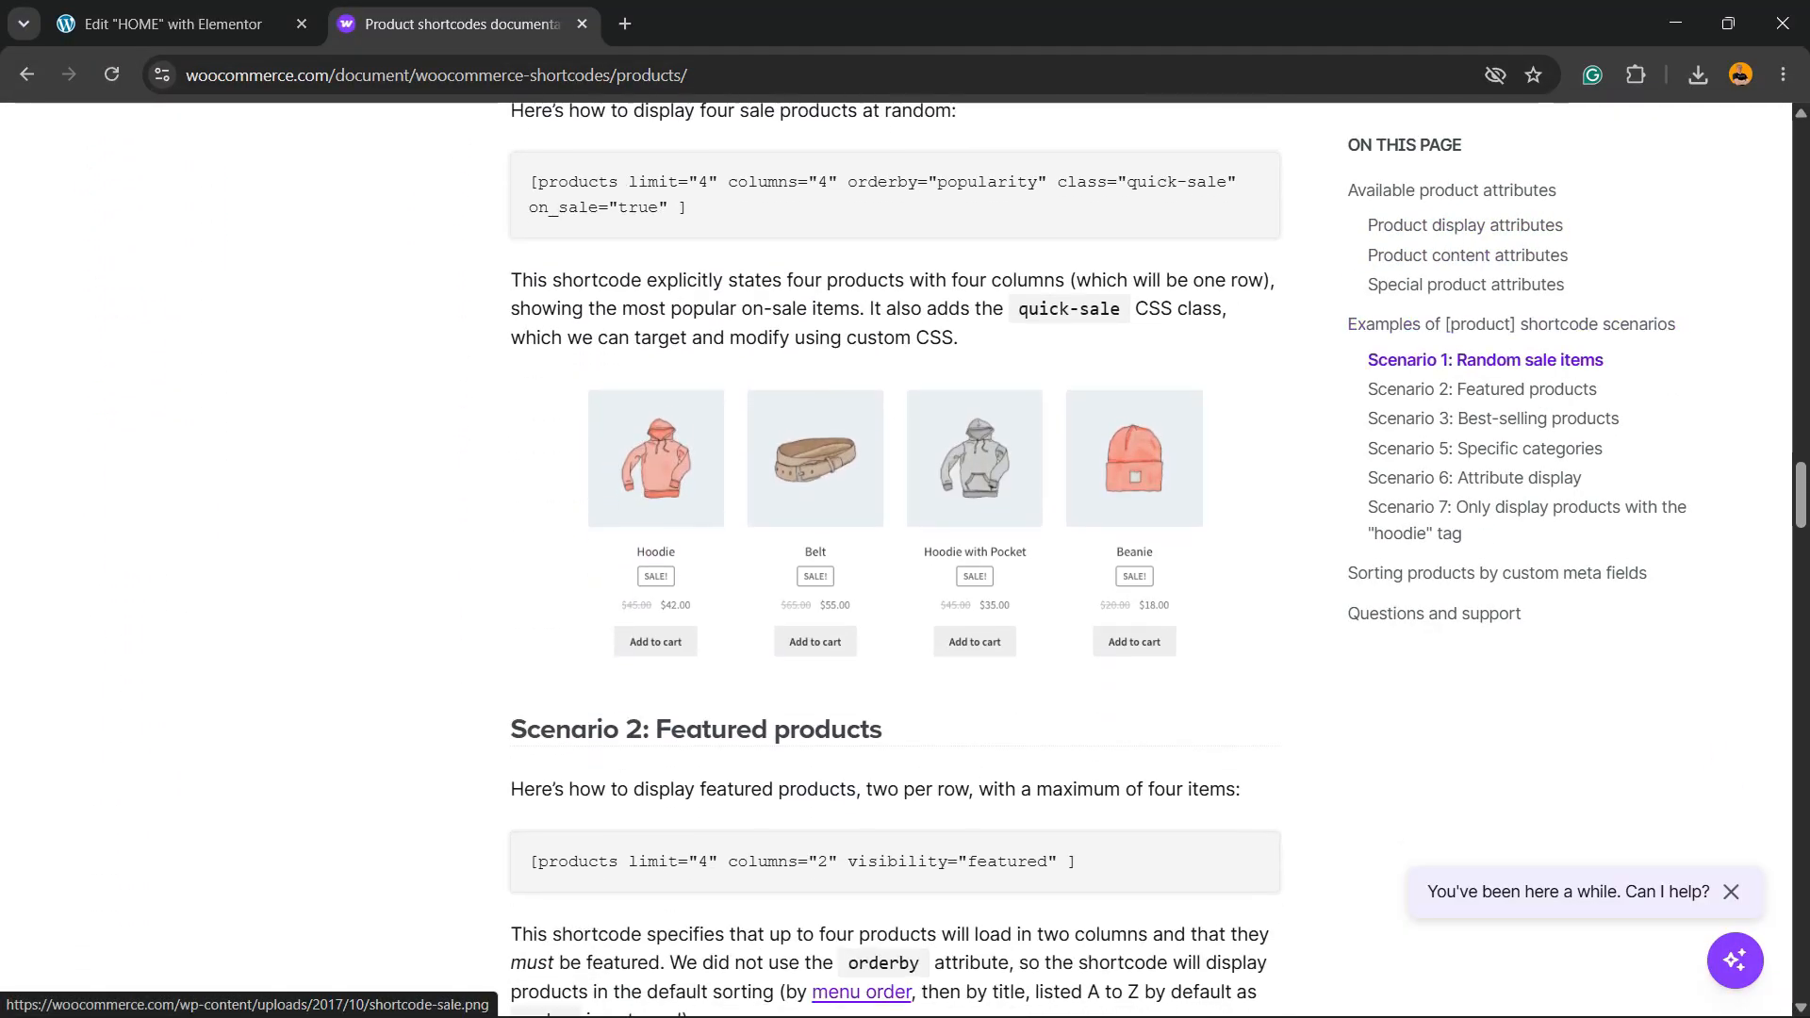
{"action": "scroll", "coordinate": [896, 566], "scroll_direction": "down", "scroll_amount": 10}
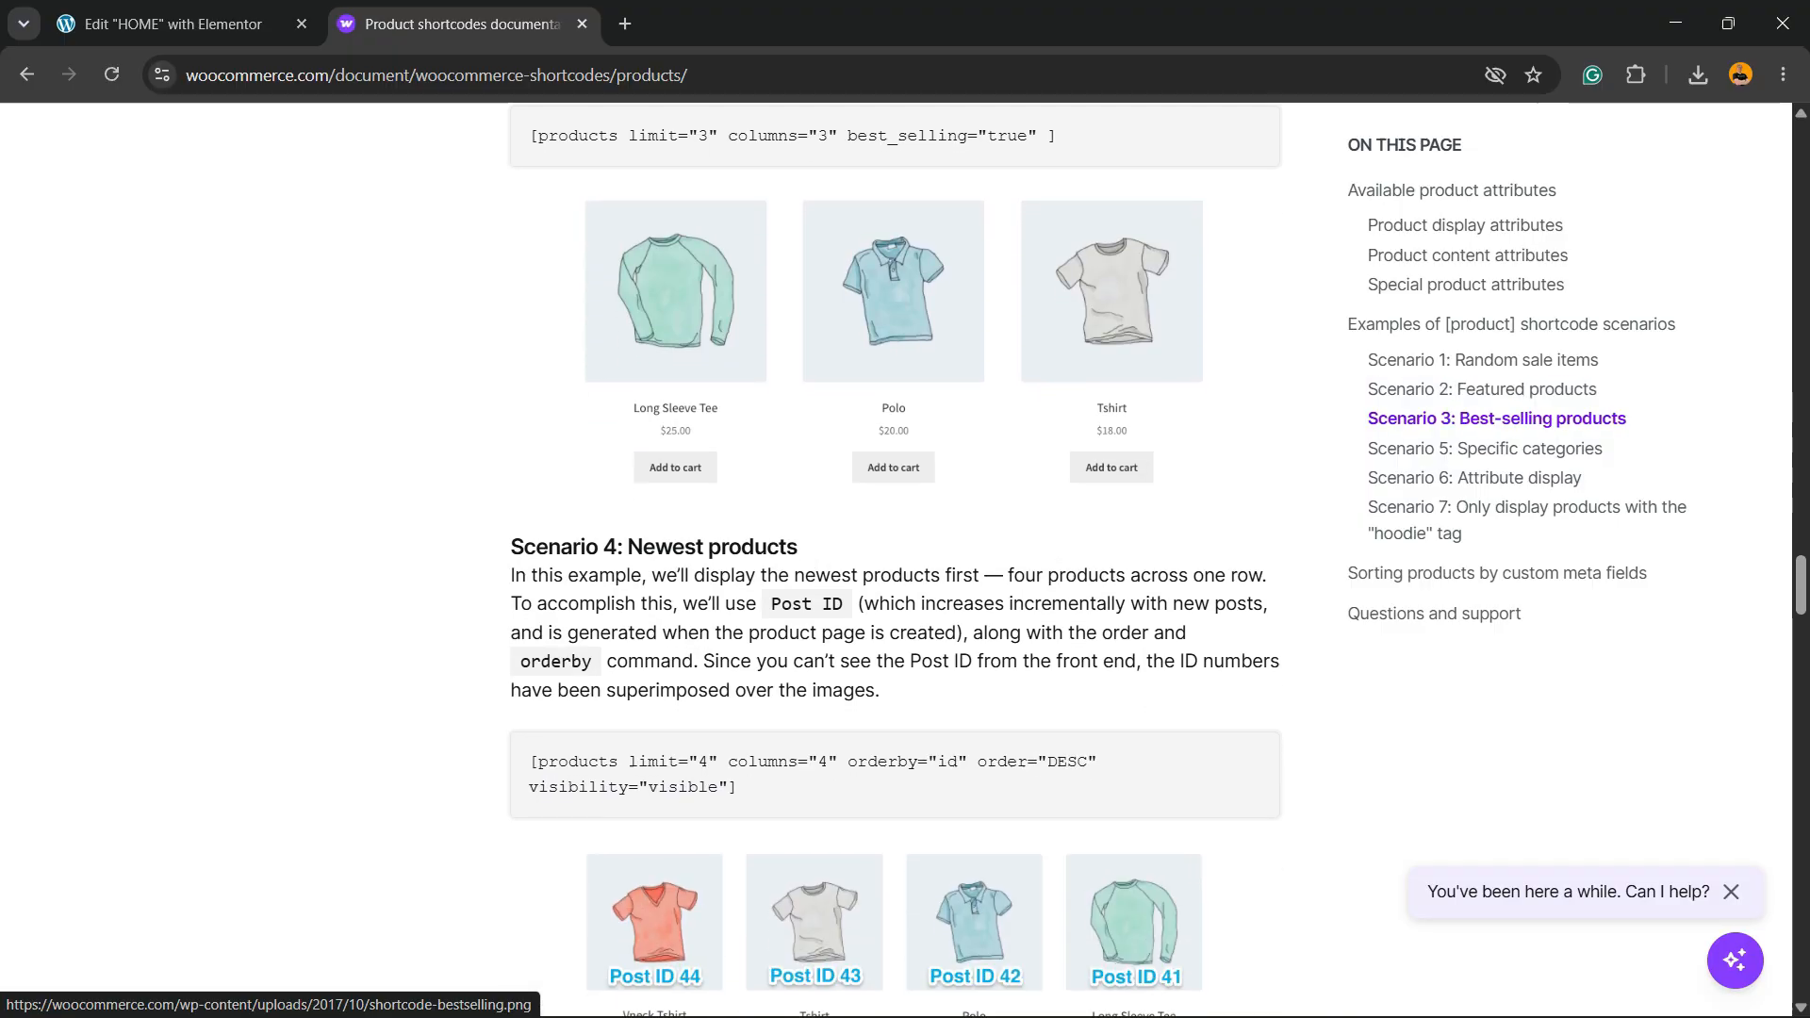
{"action": "scroll", "coordinate": [896, 566], "scroll_direction": "up", "scroll_amount": 2}
{"action": "scroll", "coordinate": [896, 565], "scroll_direction": "down", "scroll_amount": 10}
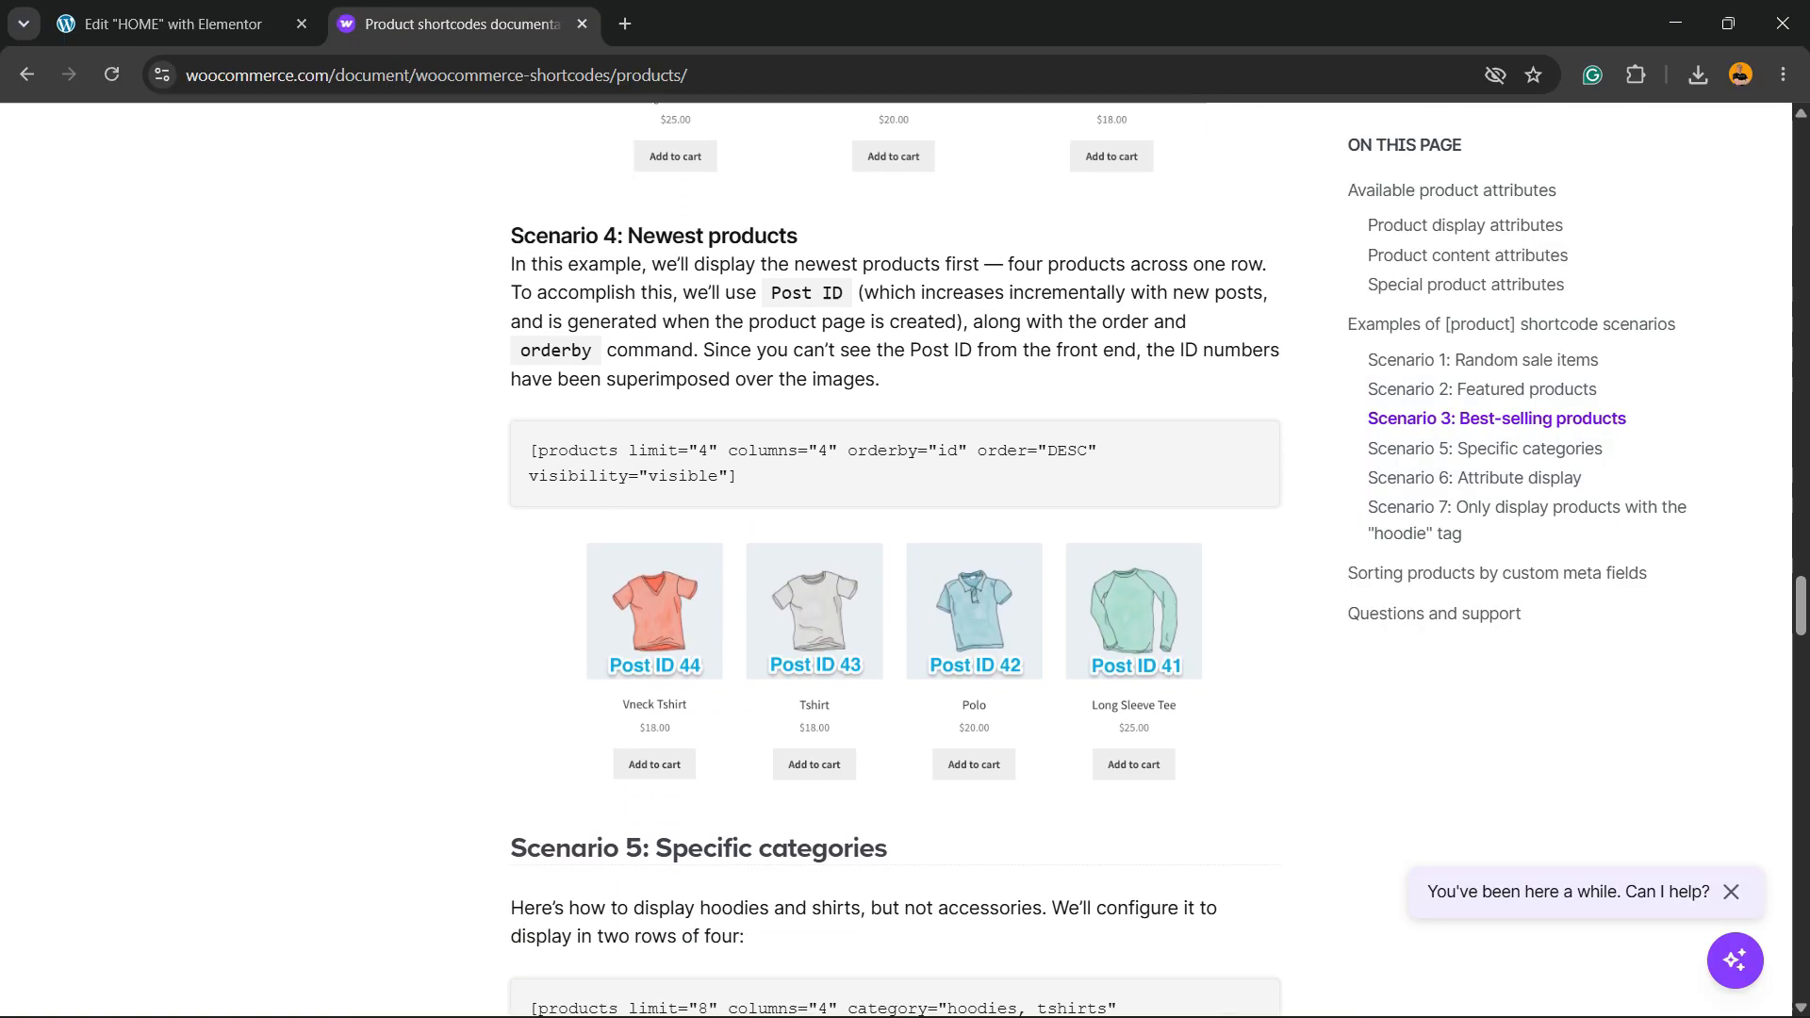
{"action": "scroll", "coordinate": [896, 566], "scroll_direction": "up", "scroll_amount": 6}
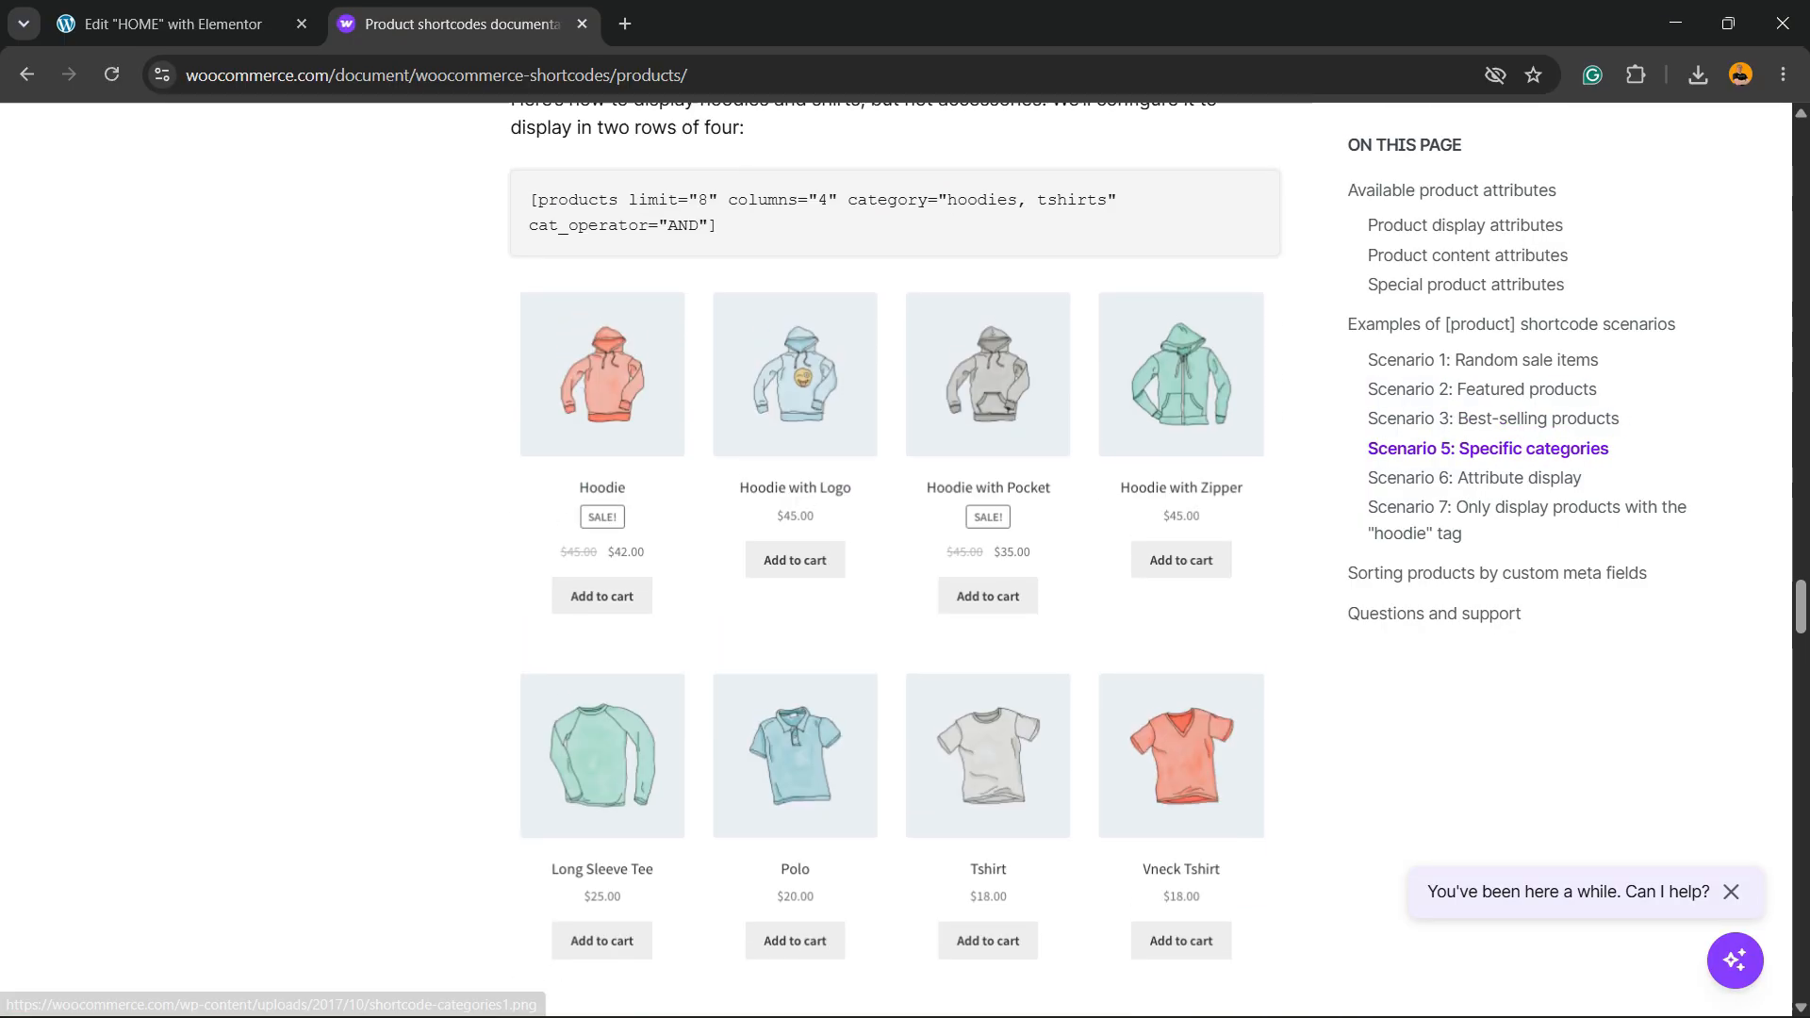
{"action": "scroll", "coordinate": [896, 566], "scroll_direction": "down", "scroll_amount": 9}
{"action": "scroll", "coordinate": [896, 566], "scroll_direction": "down", "scroll_amount": 6}
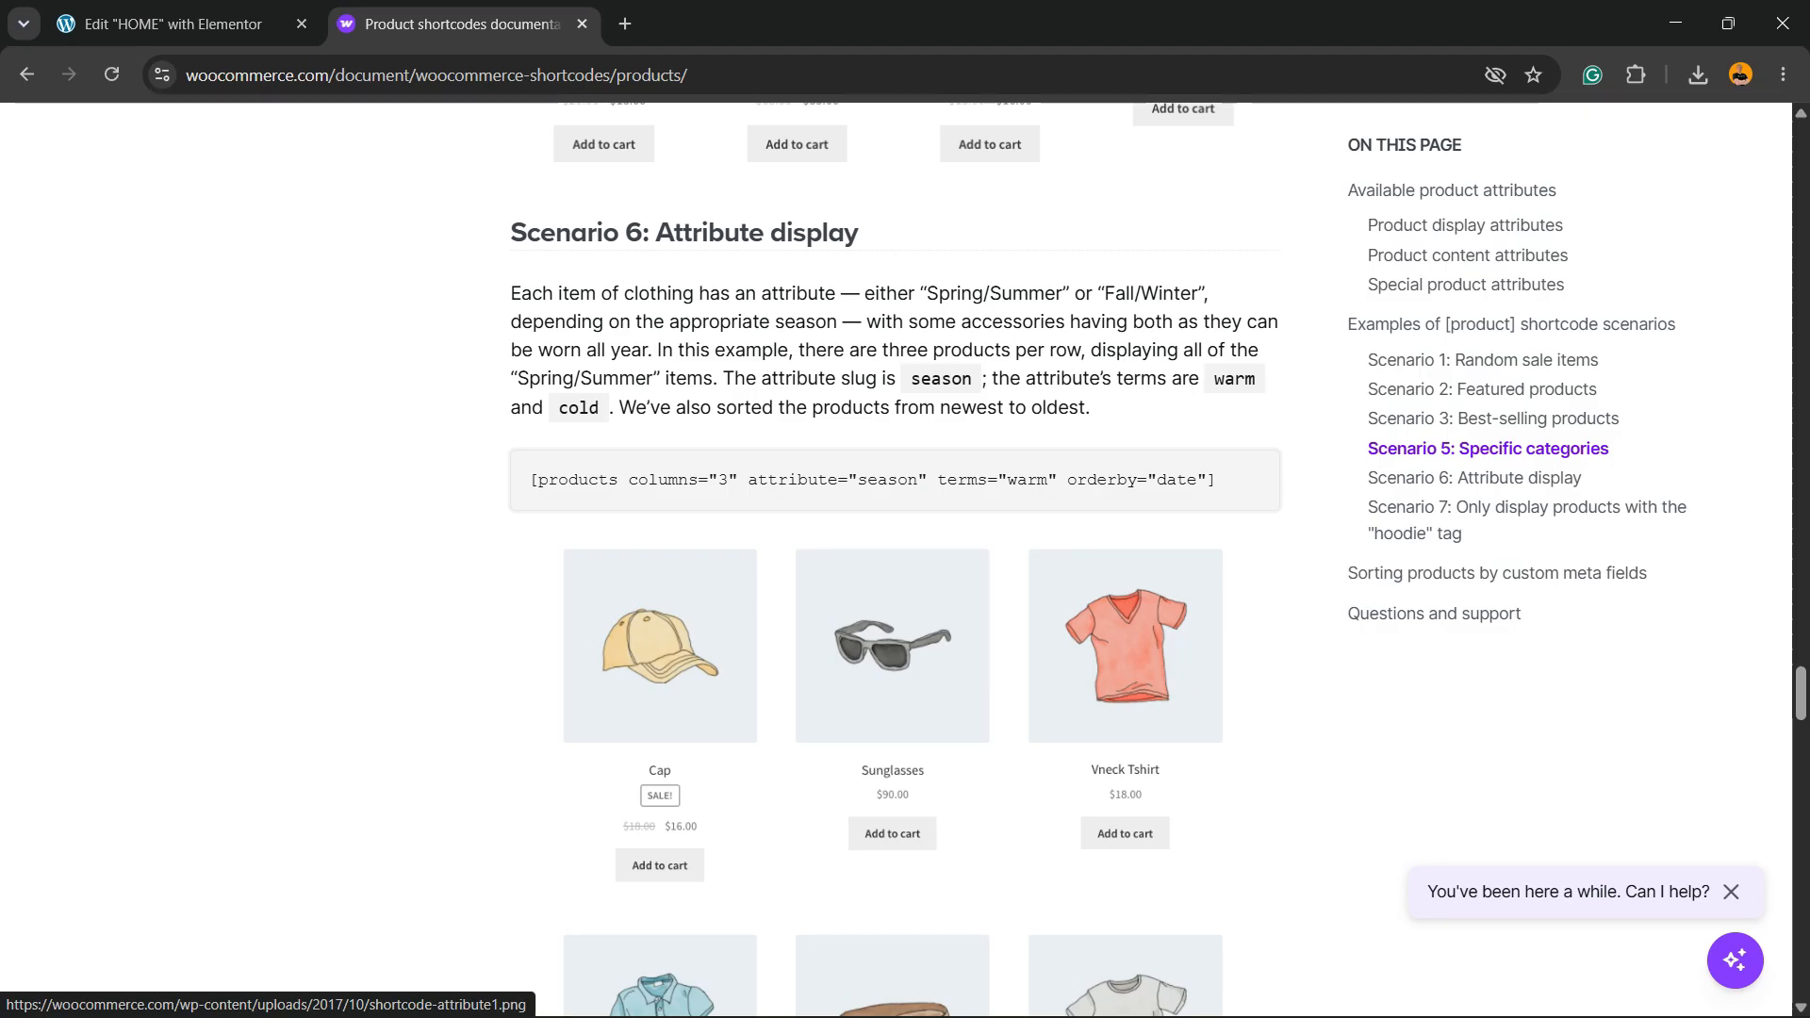
Step: Back in the Elementor editor, enter the shortcode [products limit="8" columns="3"] in the Shortcode widget and check the product grid
{"action": "left_click", "coordinate": [173, 24]}
{"action": "type", "text": "[products limit=\"8\" columns=\"3\"]"}
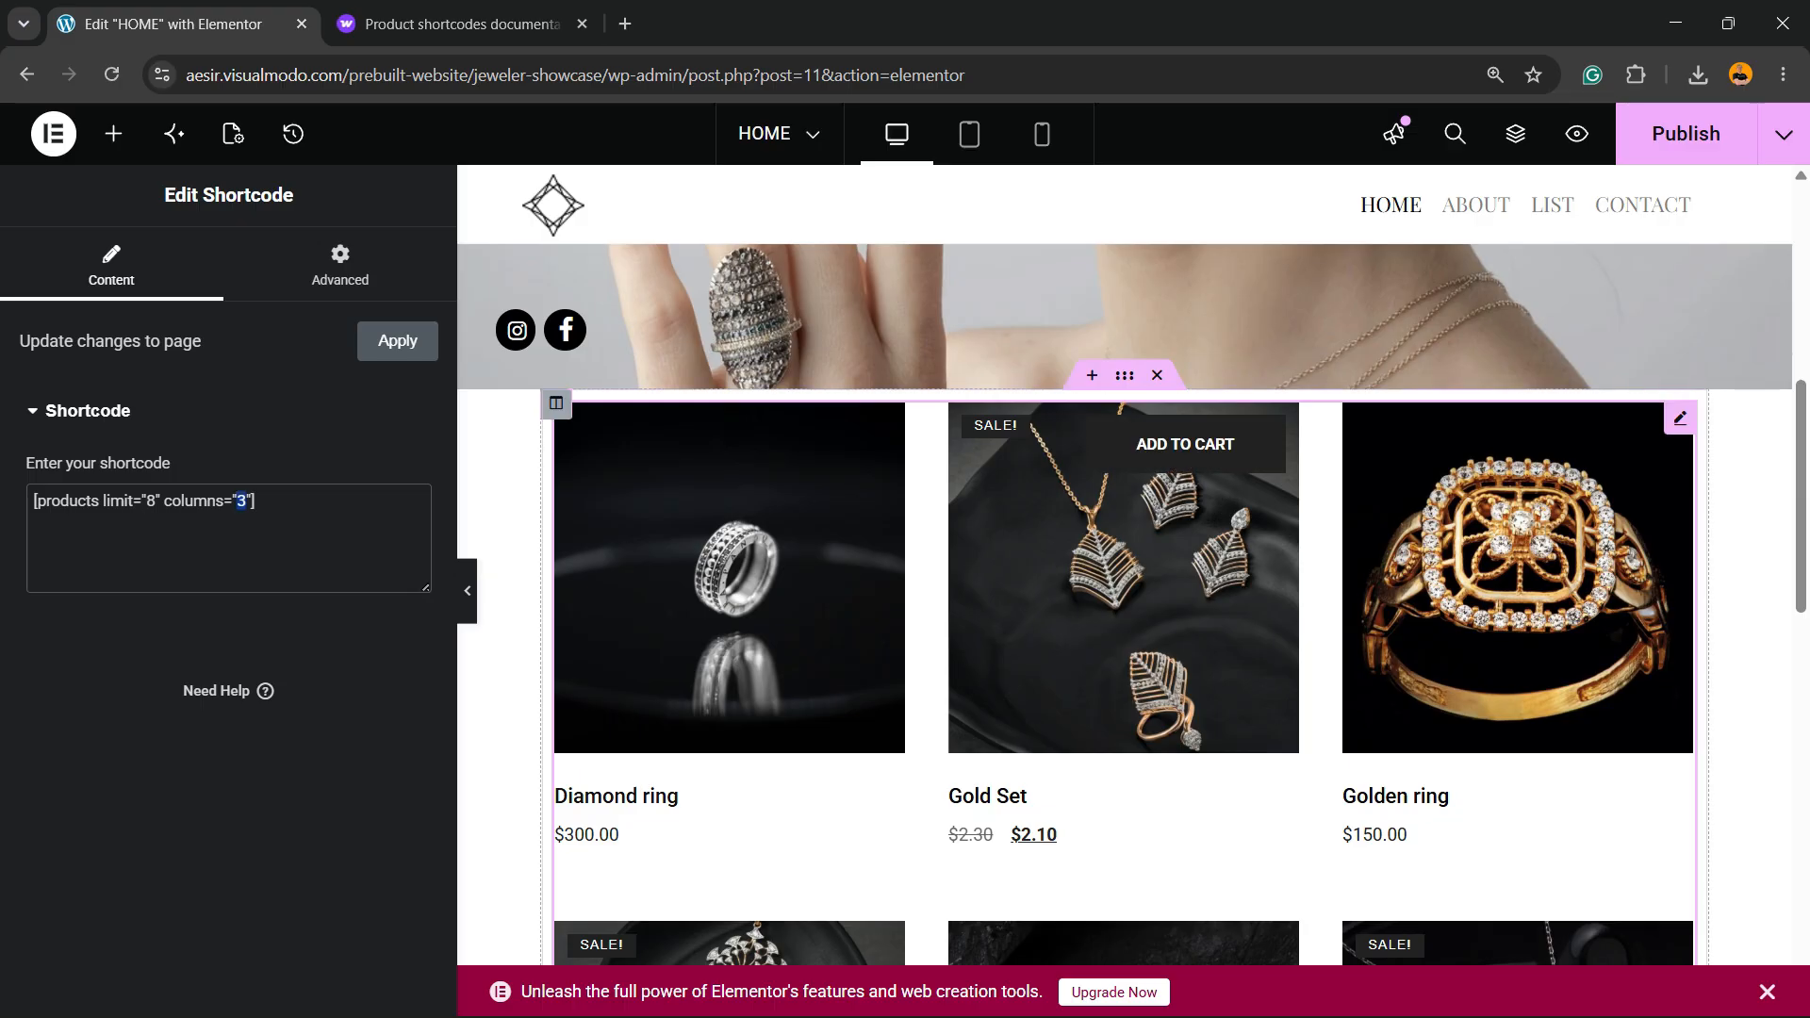
{"action": "scroll", "coordinate": [731, 566], "scroll_direction": "down", "scroll_amount": 7}
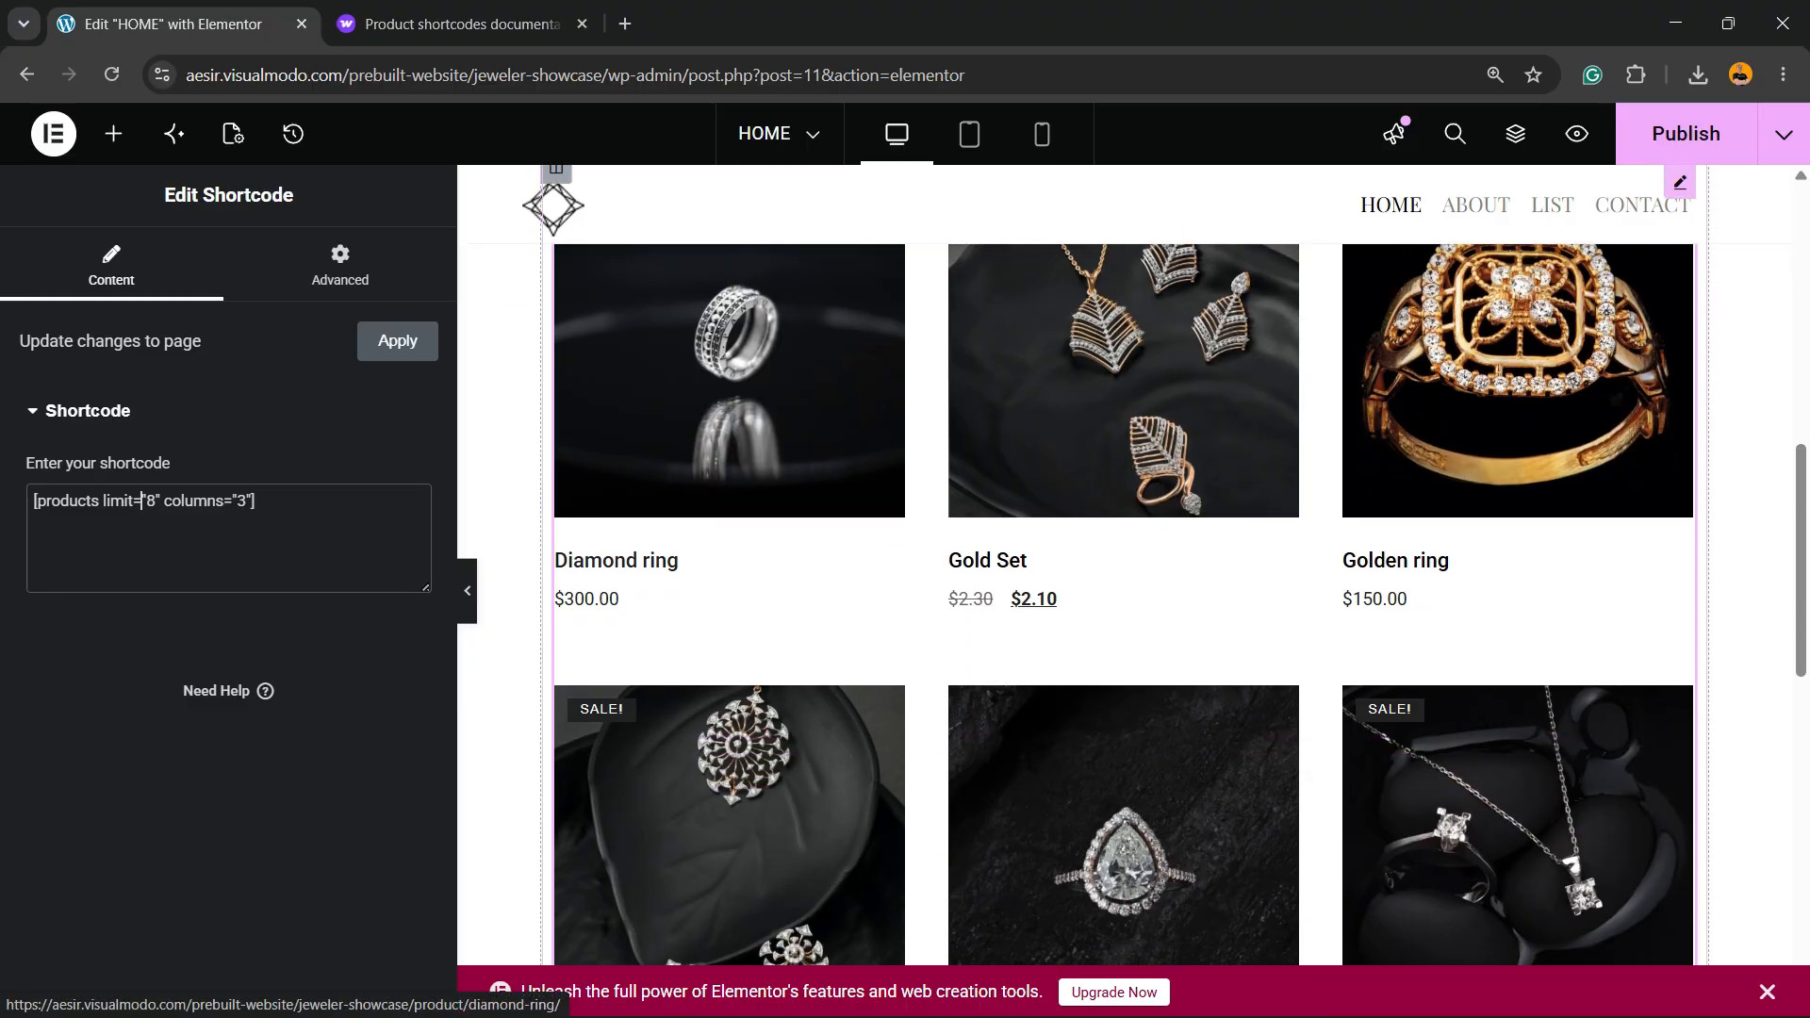
{"action": "scroll", "coordinate": [731, 565], "scroll_direction": "up", "scroll_amount": 3}
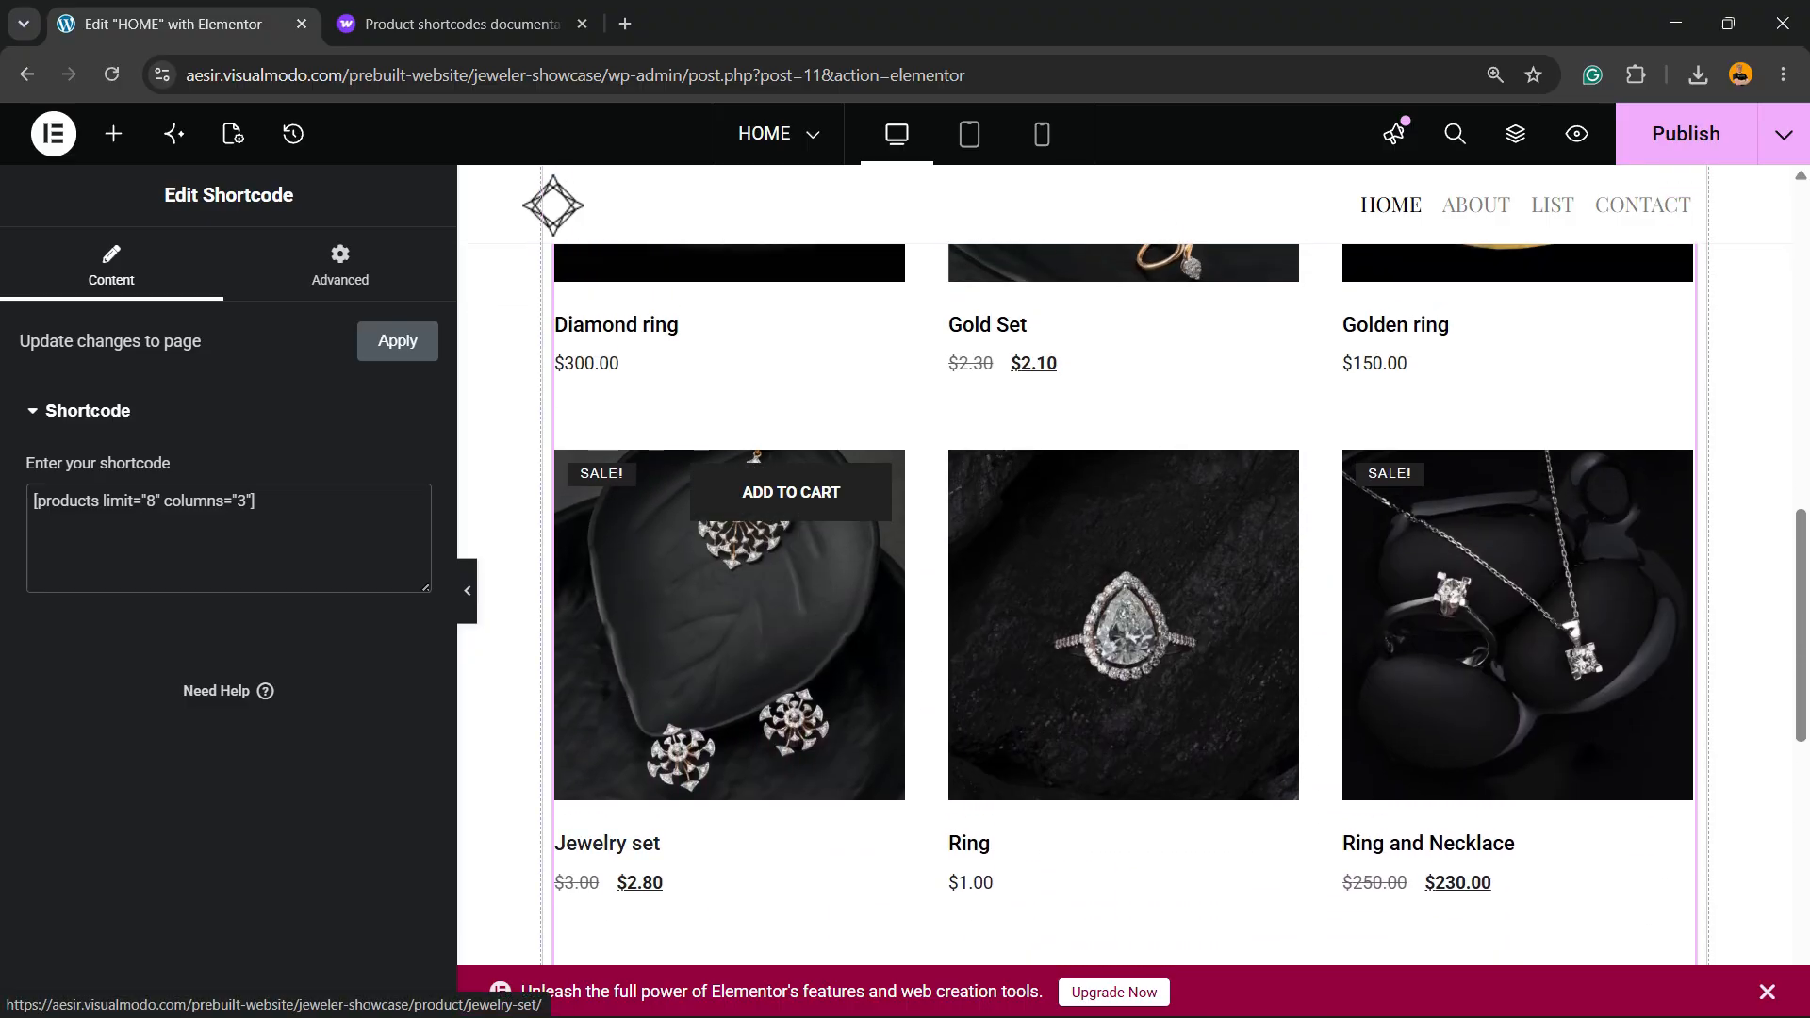
Step: Change the product limit in the shortcode to 6
{"action": "double_click", "coordinate": [151, 500]}
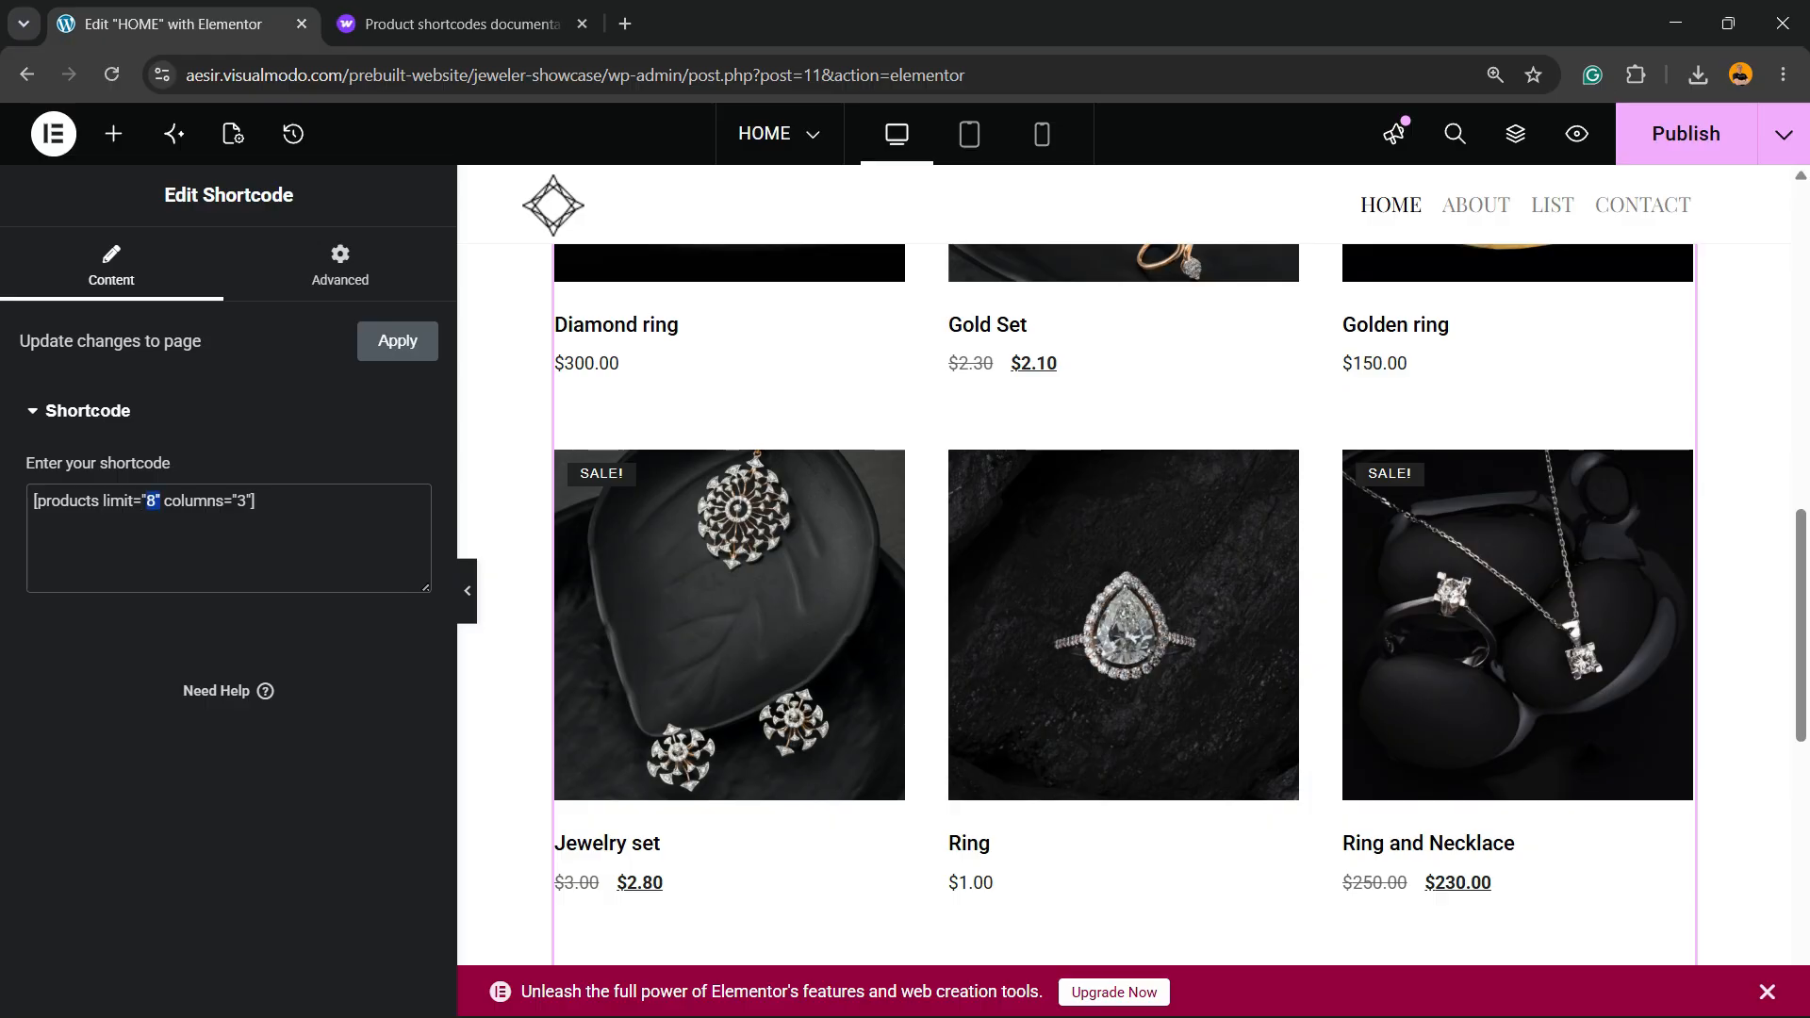
{"action": "left_click", "coordinate": [147, 501]}
{"action": "type", "text": "6"}
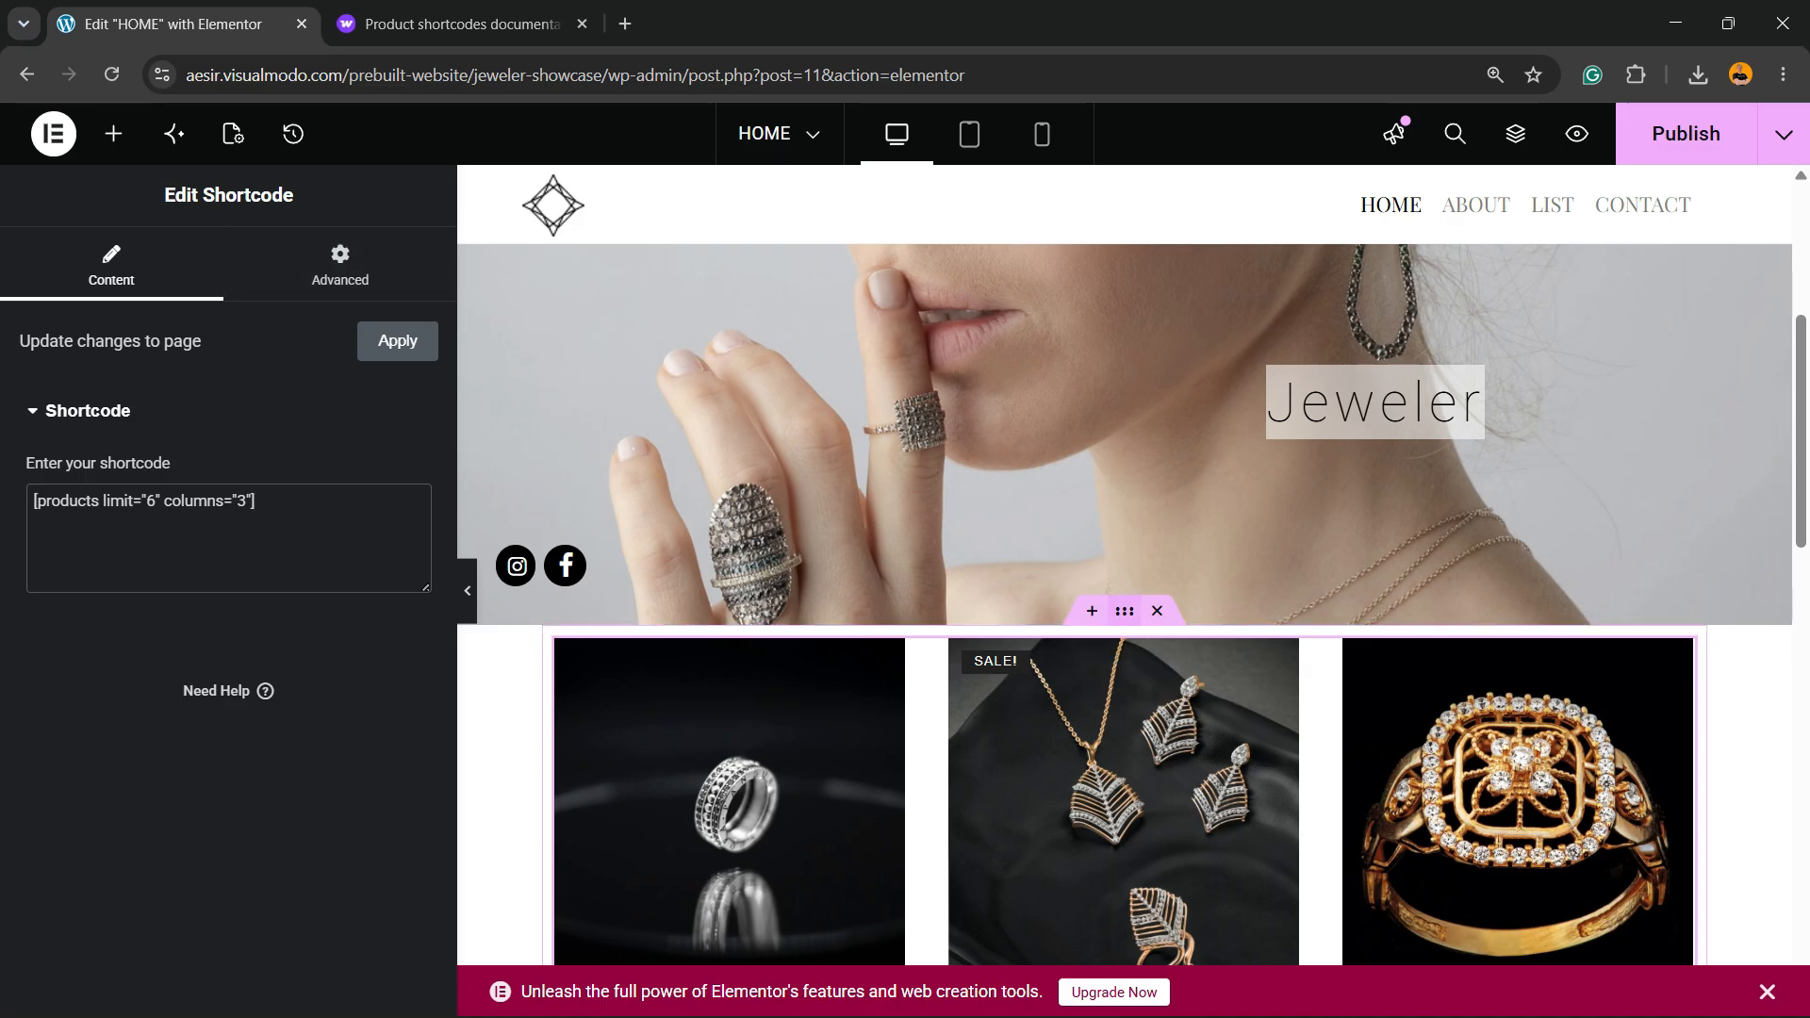
Step: Unlink the margin values of the section holding the product grid and set its top margin to 40 px
{"action": "left_click", "coordinate": [1125, 611]}
{"action": "left_click", "coordinate": [373, 264]}
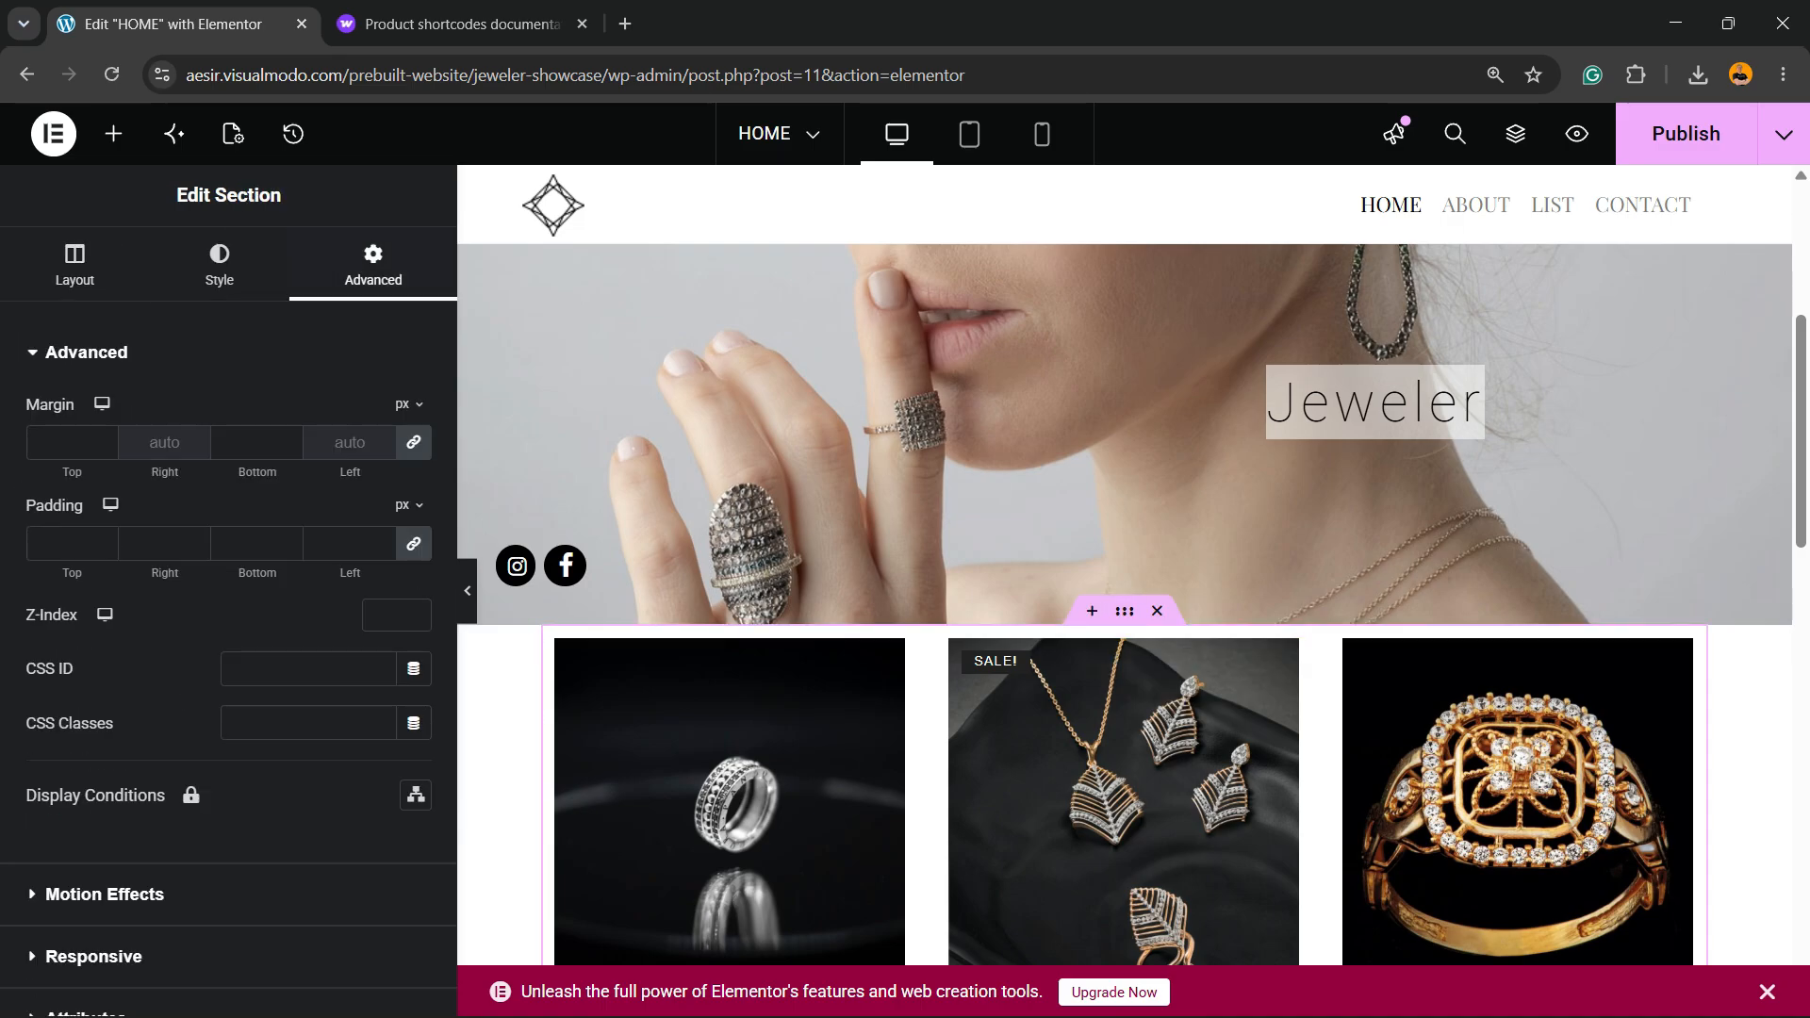
{"action": "left_click", "coordinate": [413, 442]}
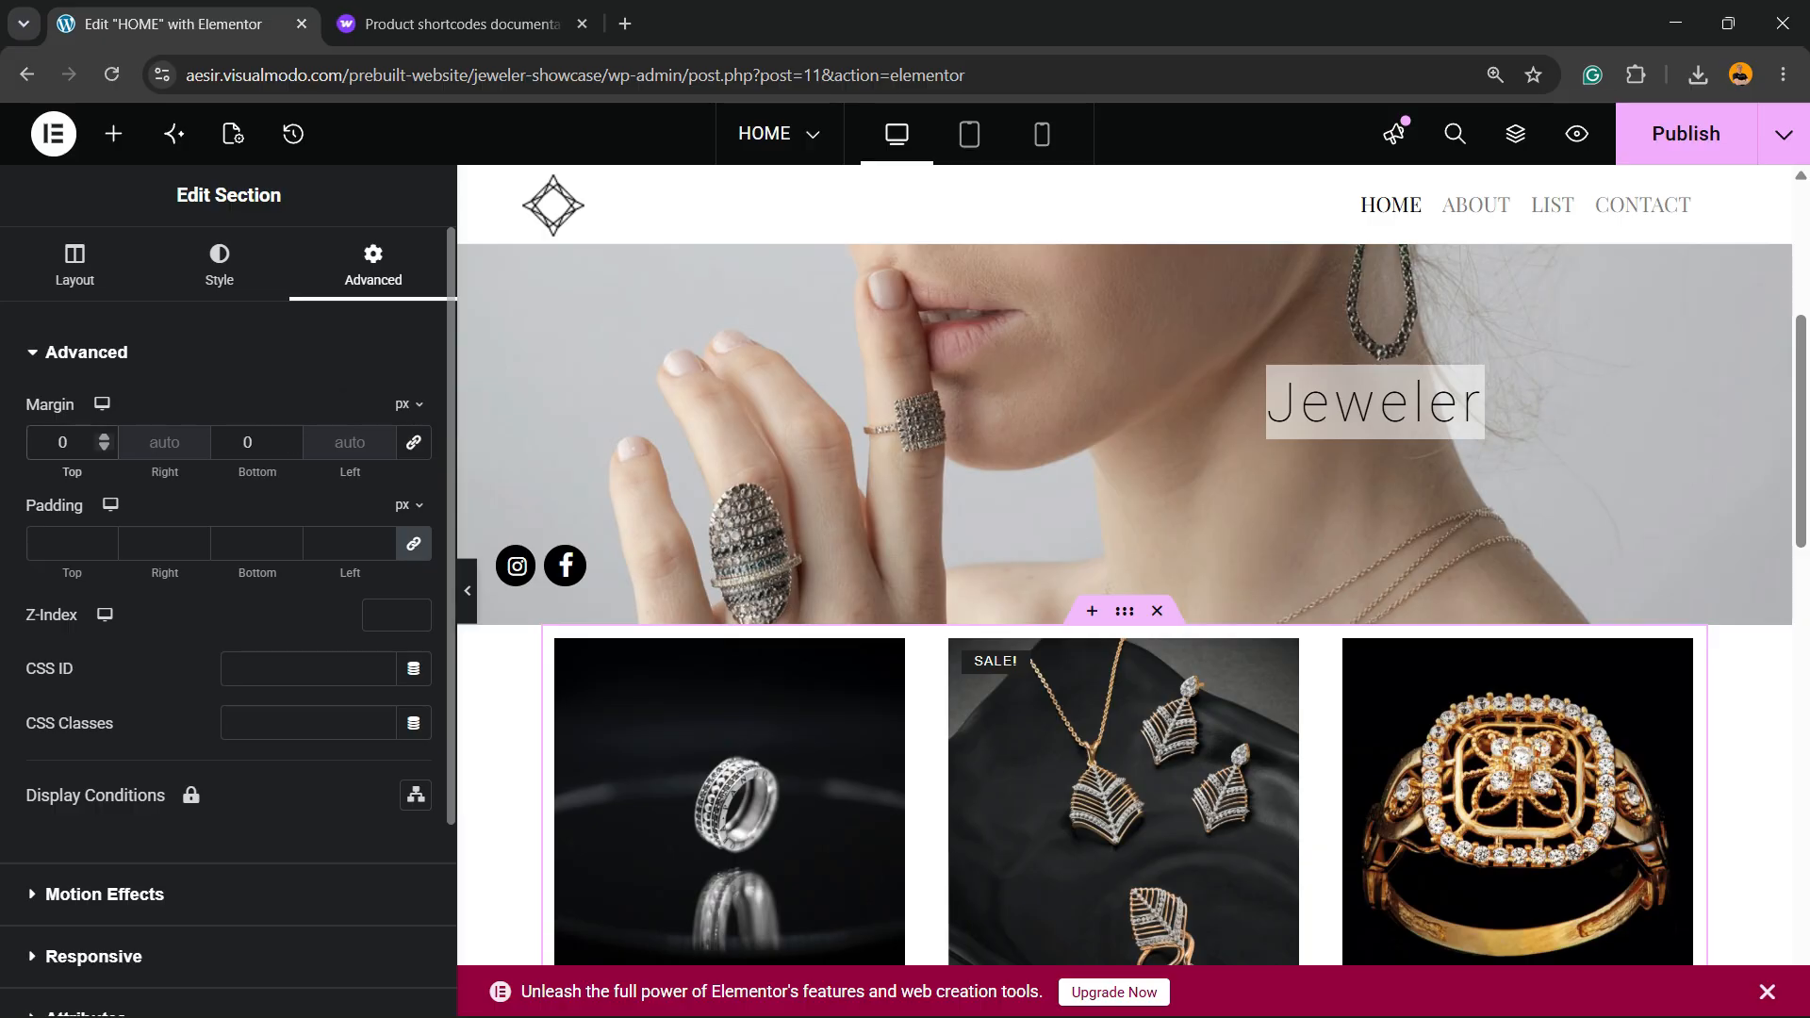
{"action": "left_click", "coordinate": [103, 438]}
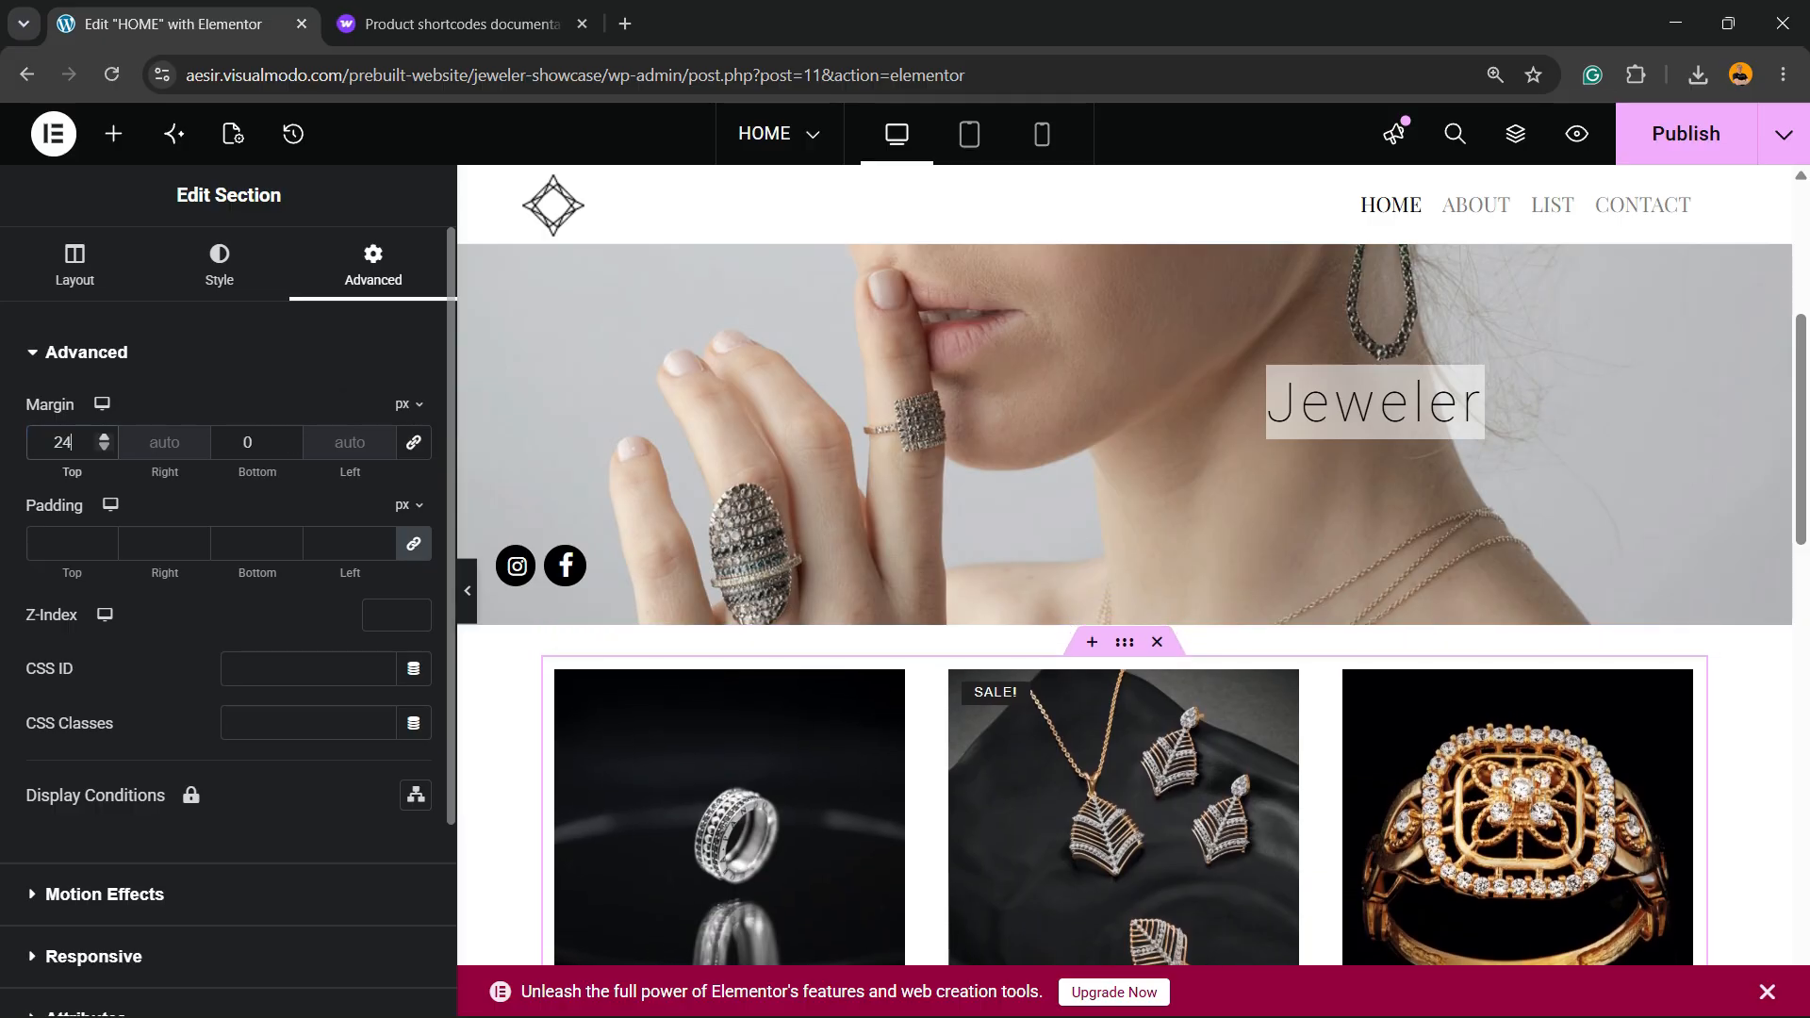
{"action": "key", "text": "Up"}
{"action": "key", "text": "Up"}
{"action": "key", "text": "Up"}
{"action": "key", "text": "Up"}
{"action": "key", "text": "Up"}
{"action": "key", "text": "Up"}
{"action": "key", "text": "Up"}
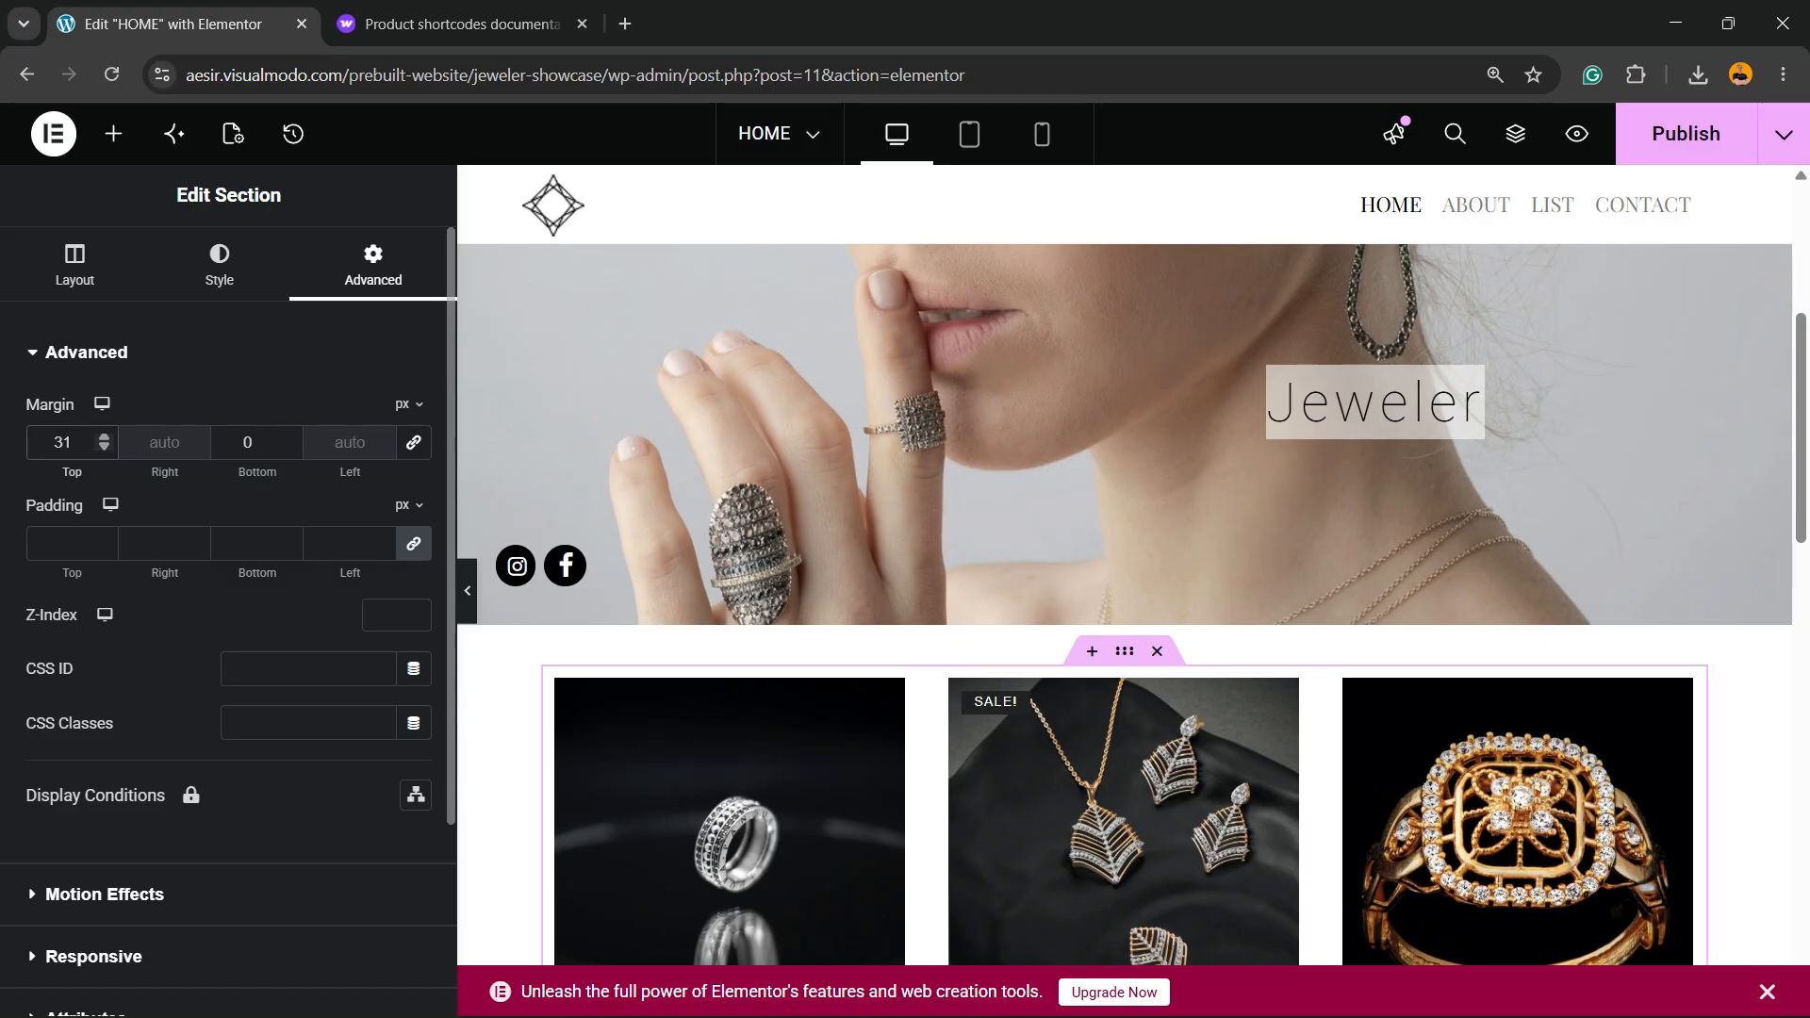
{"action": "key", "text": "Up"}
{"action": "key", "text": "Up"}
{"action": "key", "text": "Up"}
{"action": "key", "text": "Up"}
{"action": "key", "text": "Up"}
{"action": "key", "text": "Up"}
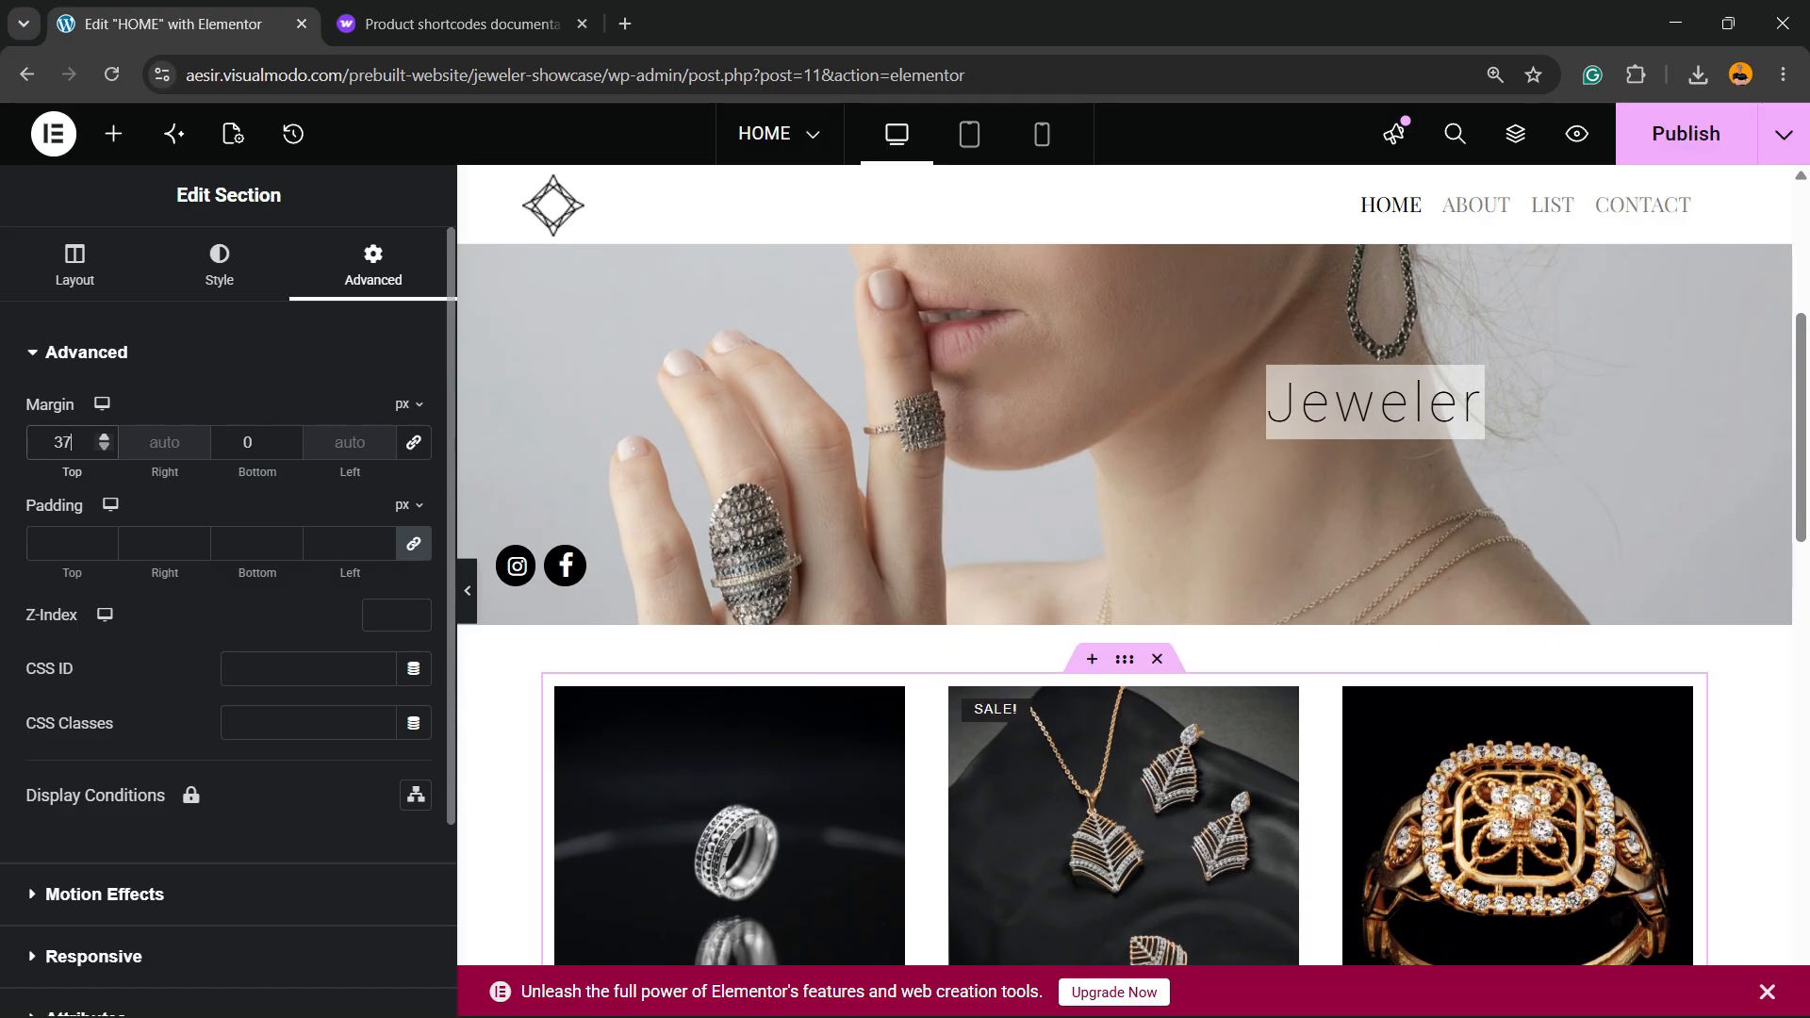
{"action": "key", "text": "Up"}
{"action": "key", "text": "Up"}
{"action": "key", "text": "Up"}
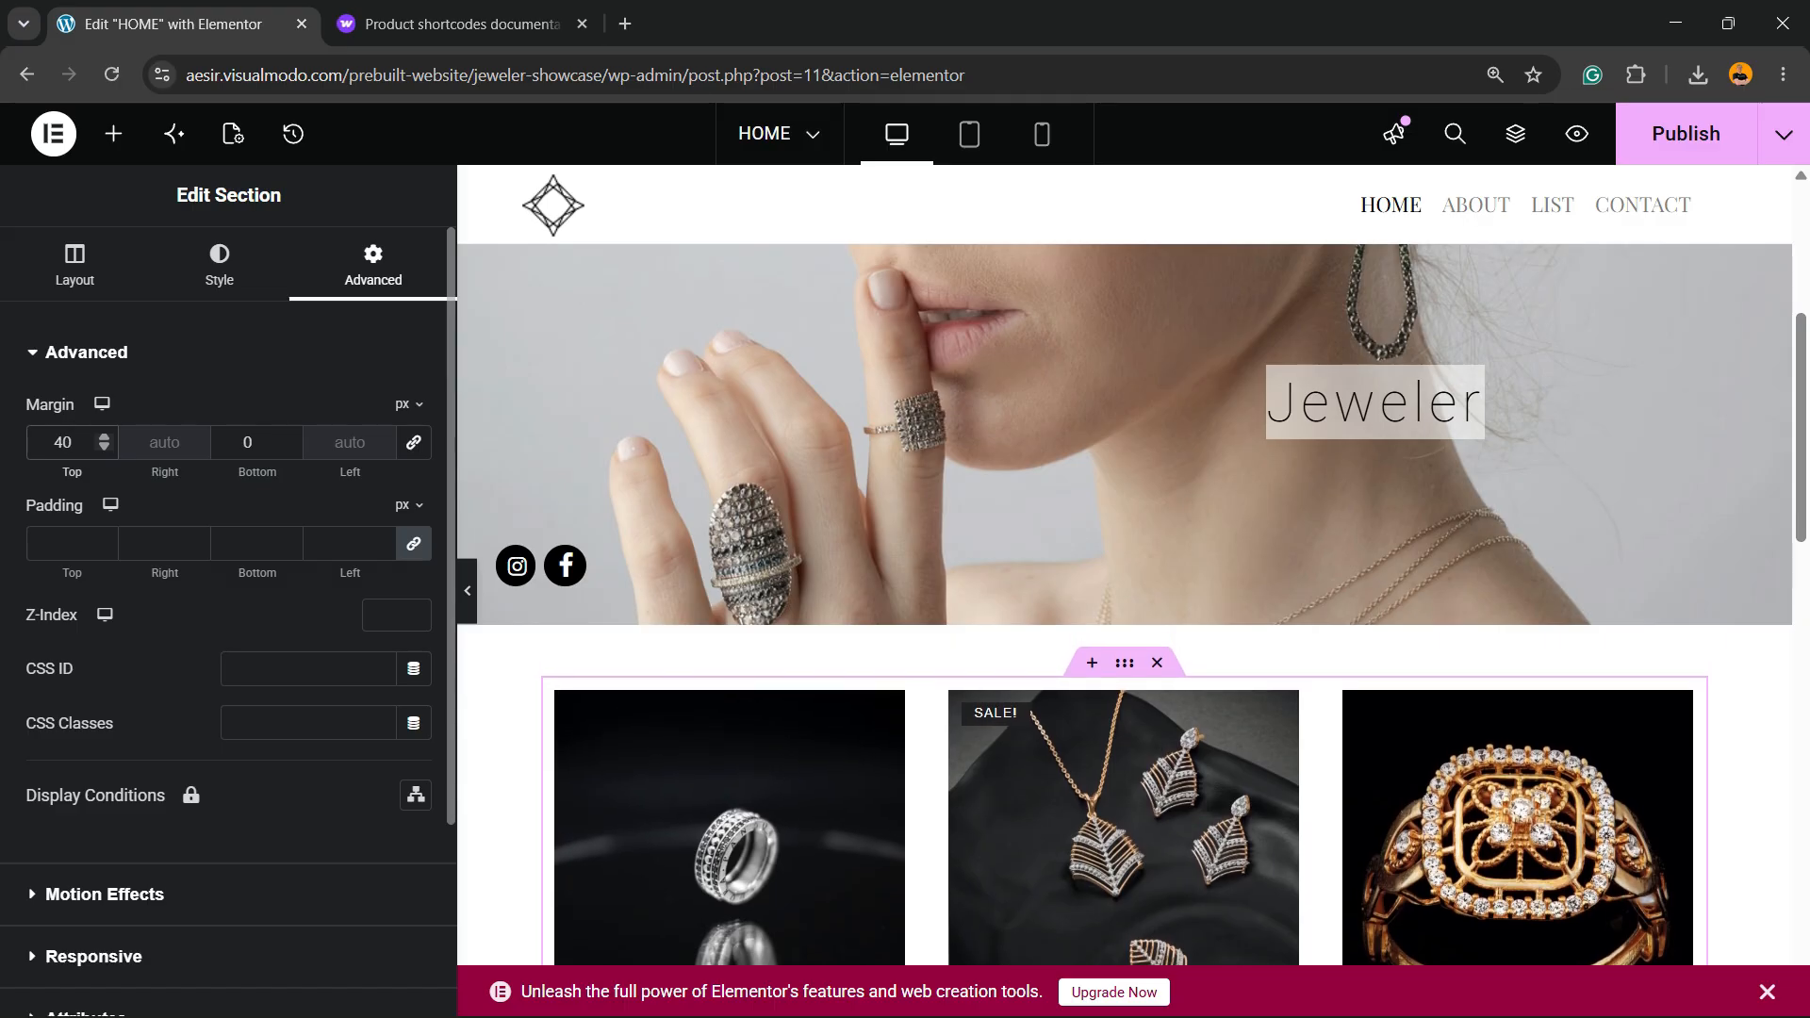
Step: Check the product section's spacing, publish the page, and open its preview
{"action": "scroll", "coordinate": [1125, 566], "scroll_direction": "down", "scroll_amount": 12}
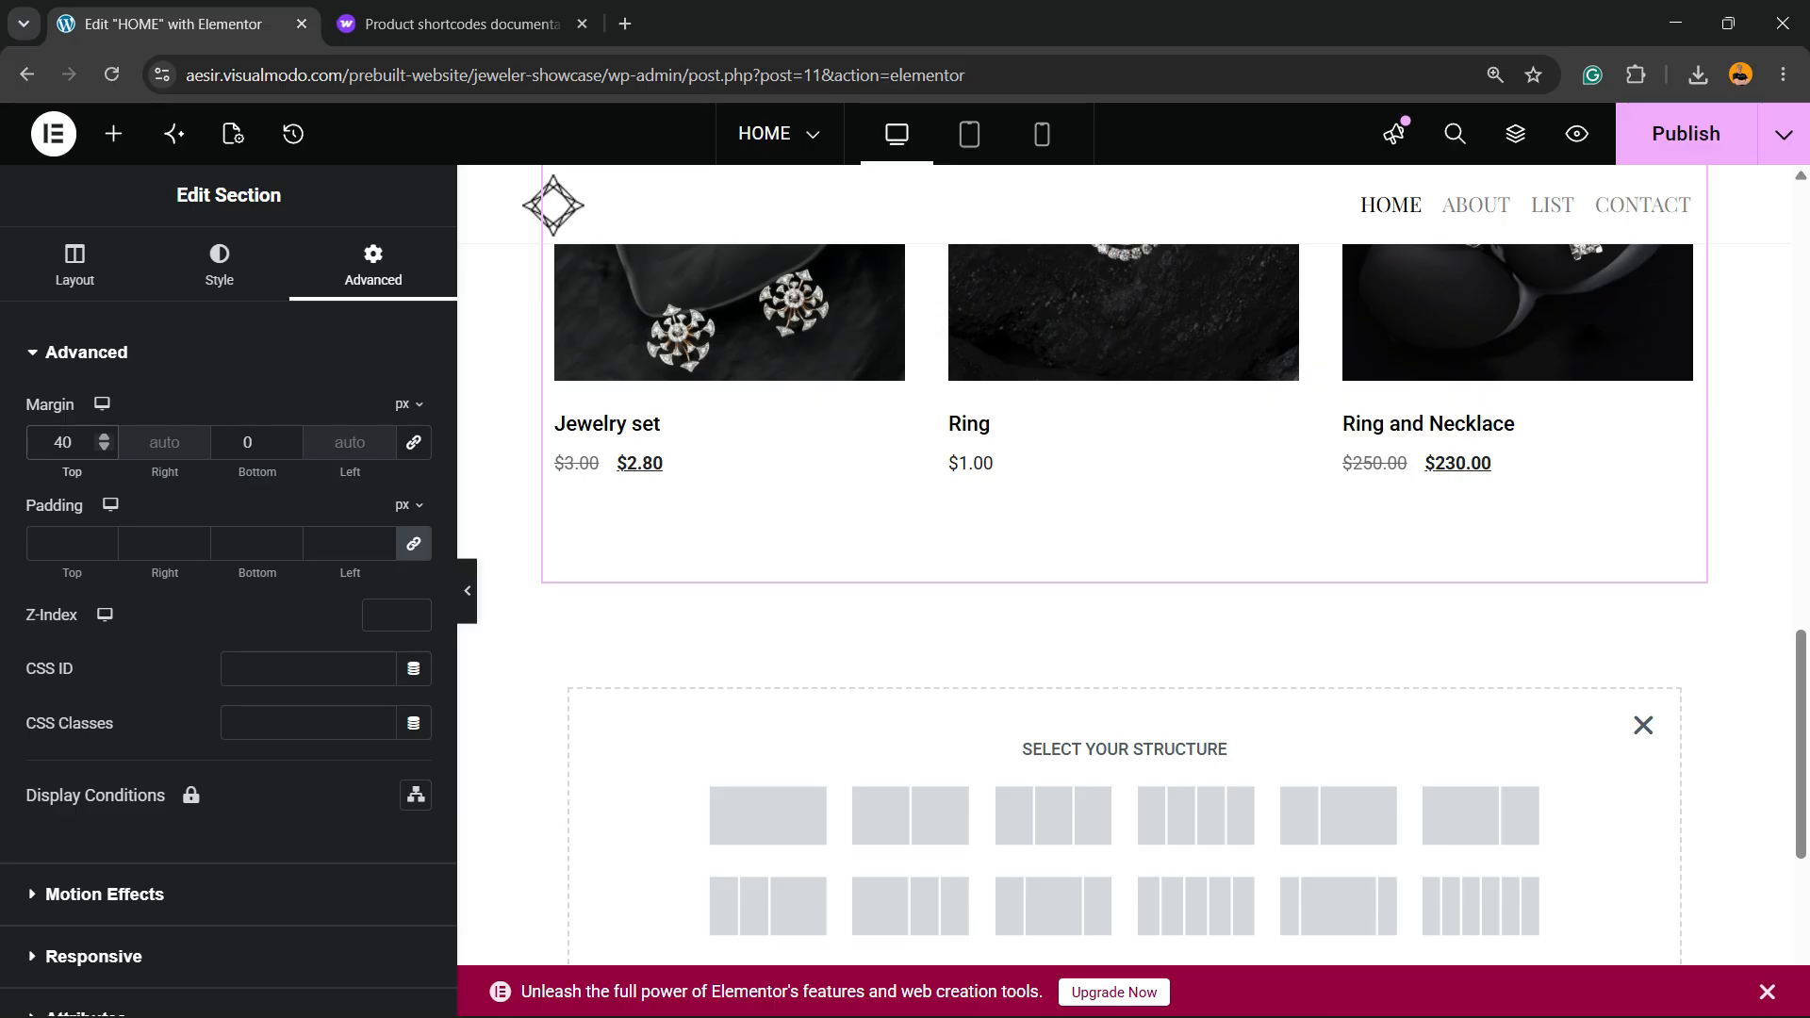
{"action": "scroll", "coordinate": [1125, 565], "scroll_direction": "up", "scroll_amount": 5}
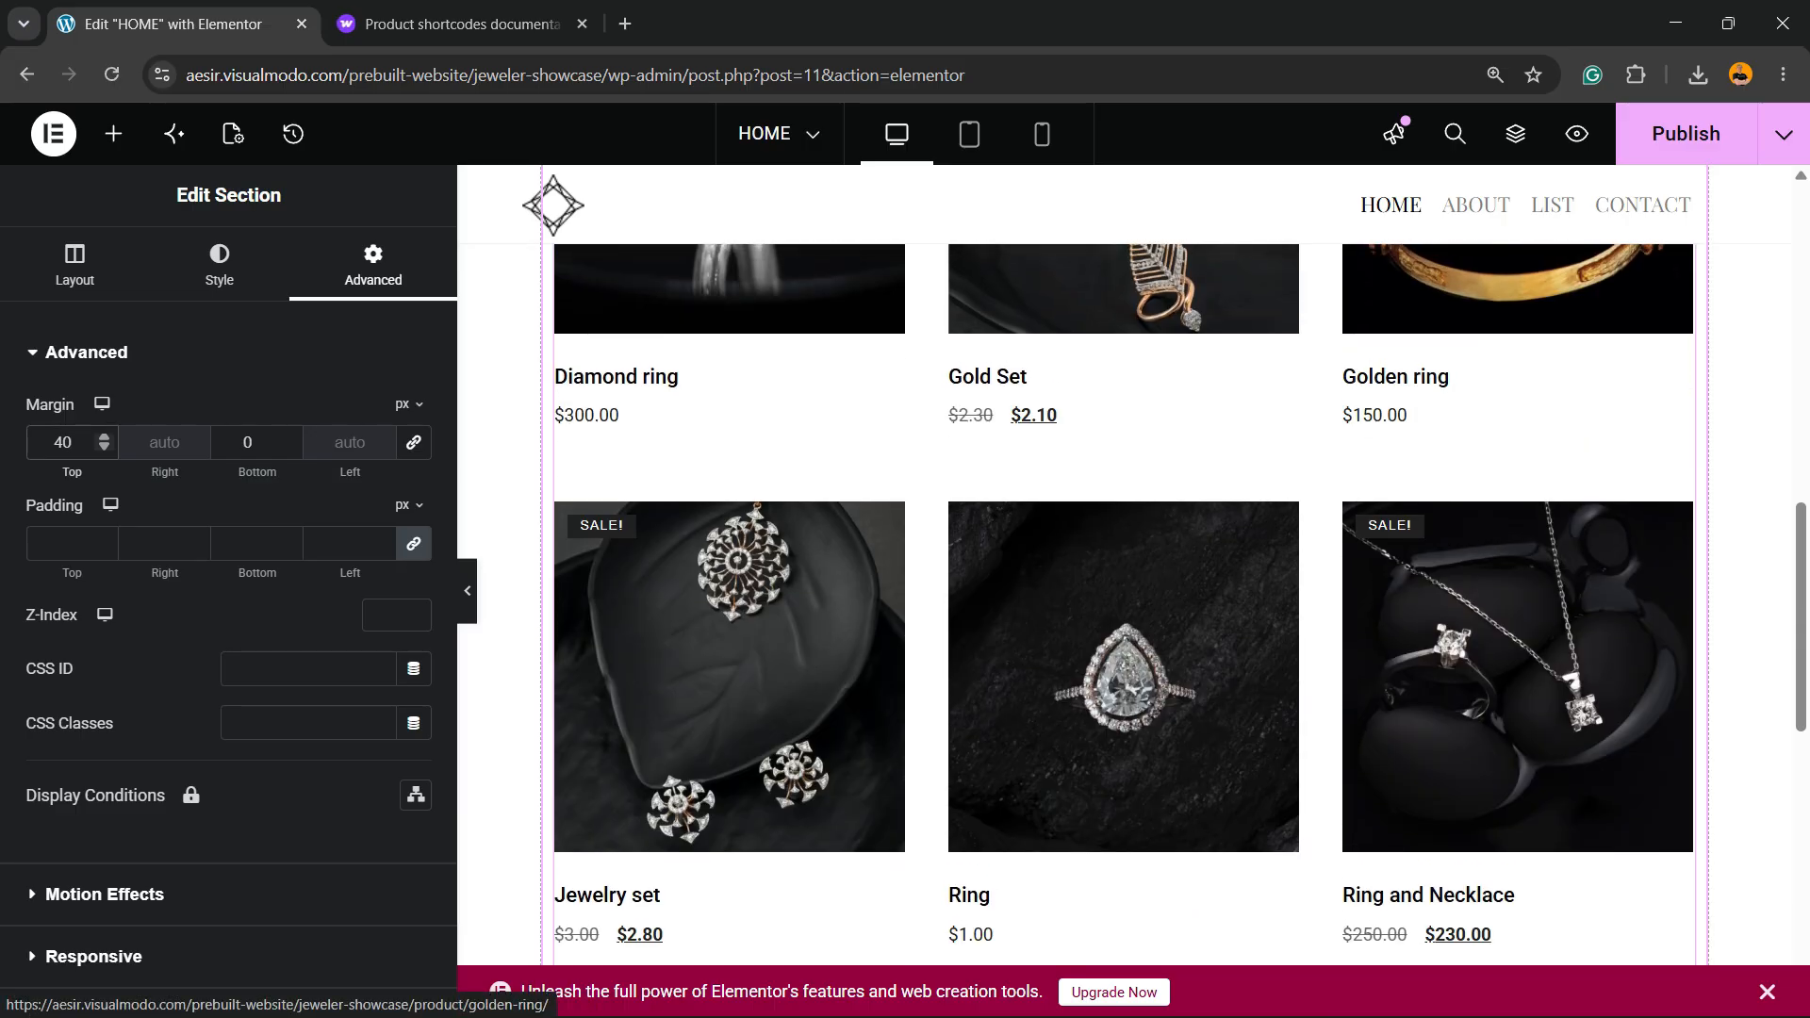
{"action": "key", "text": "ctrl+s"}
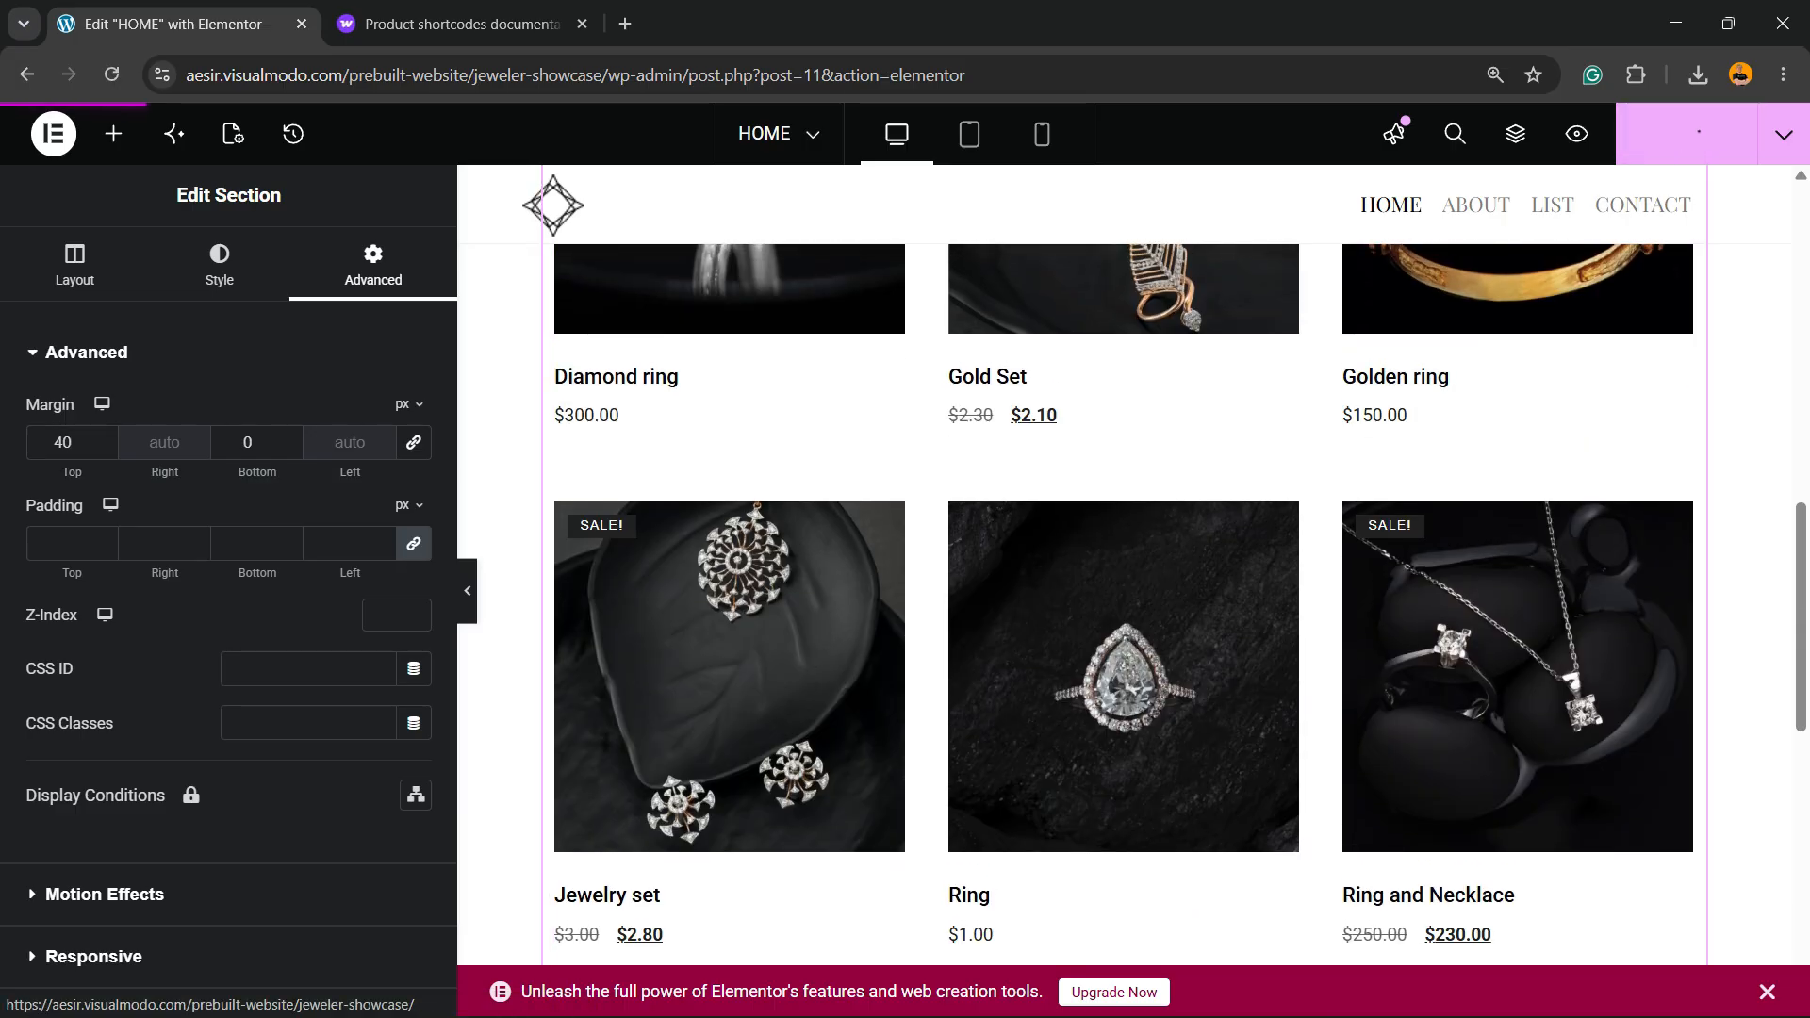
{"action": "left_click", "coordinate": [1576, 134]}
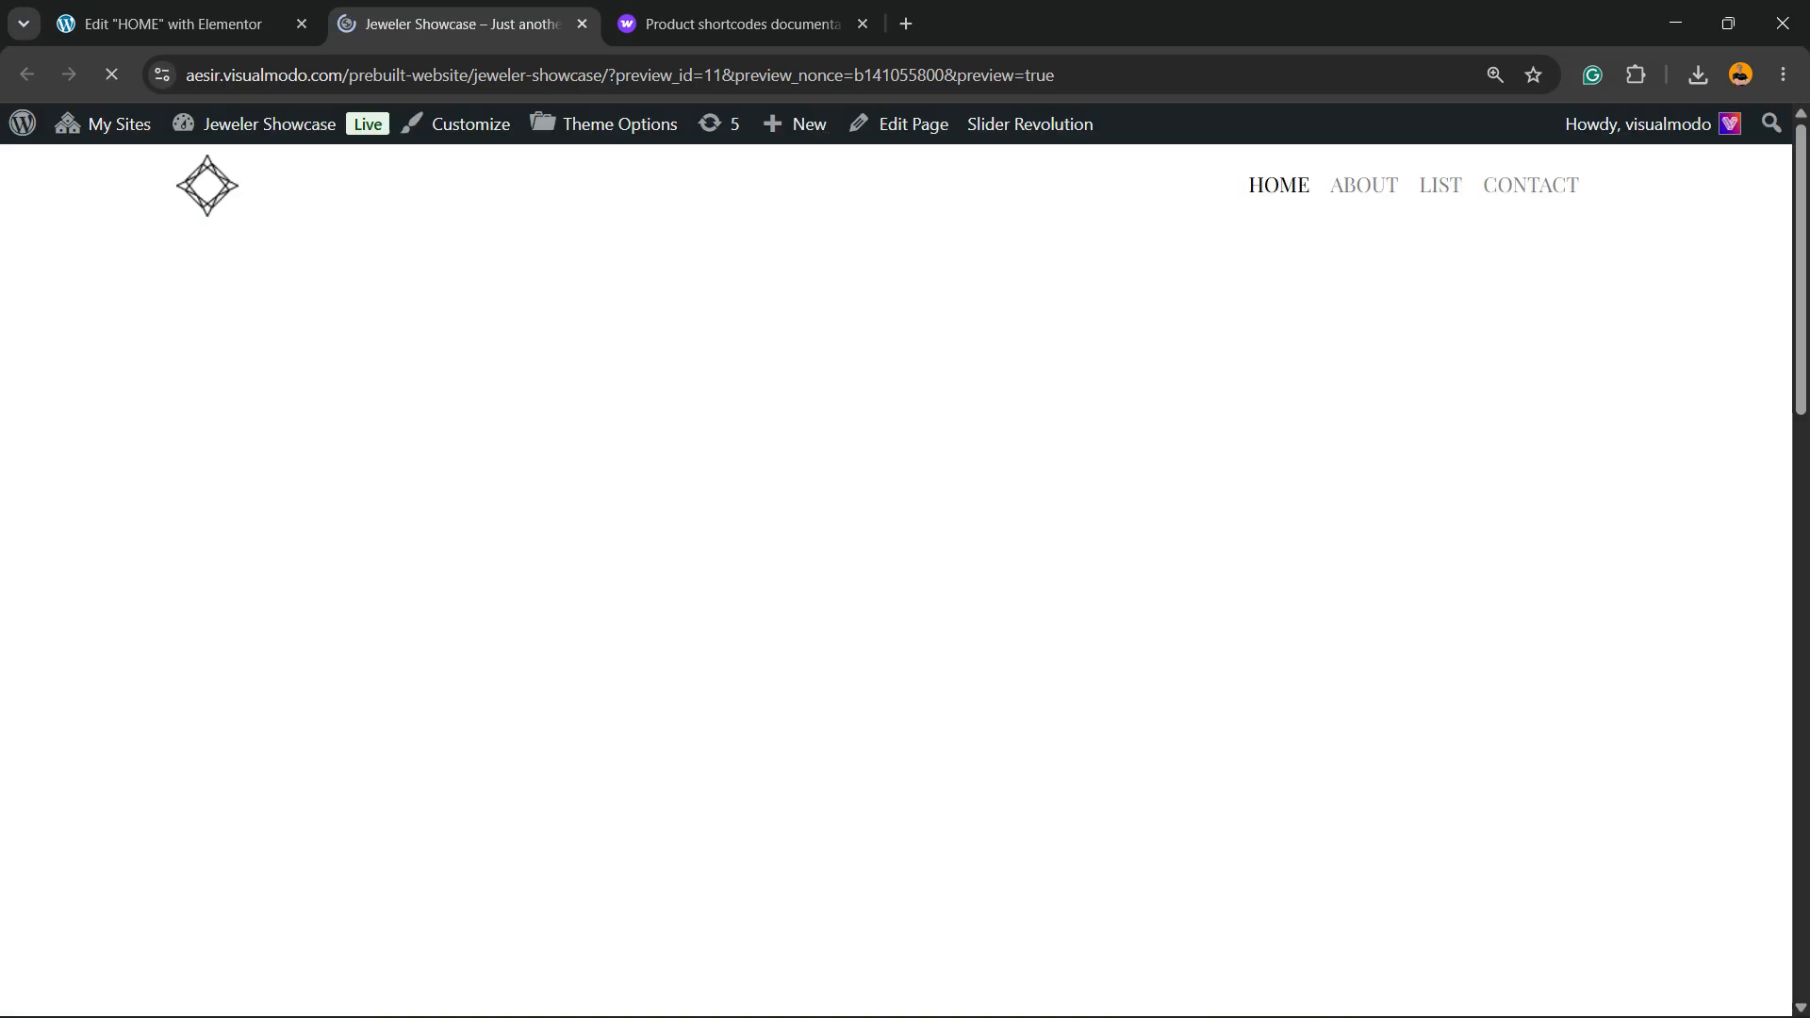
Step: Examine the product grid and its spacing below the slider on the previewed home page
{"action": "scroll", "coordinate": [895, 660], "scroll_direction": "down", "scroll_amount": 5}
{"action": "scroll", "coordinate": [895, 660], "scroll_direction": "down", "scroll_amount": 10}
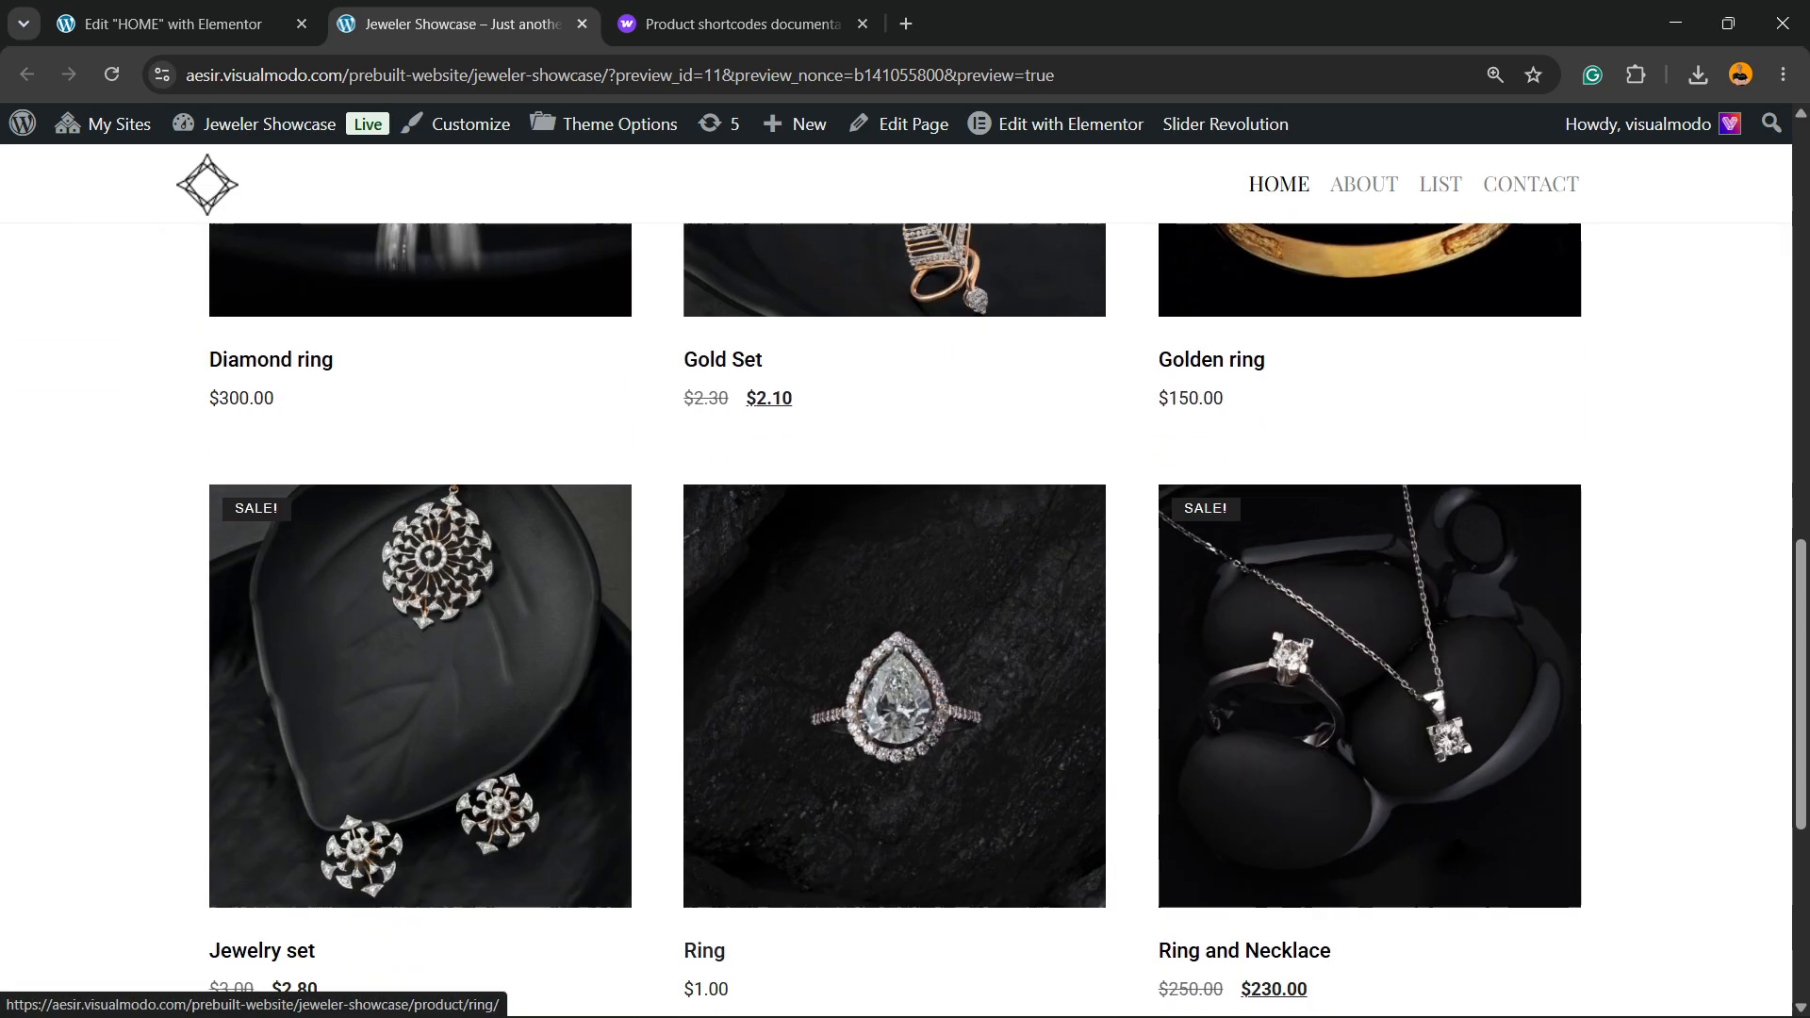
{"action": "scroll", "coordinate": [895, 566], "scroll_direction": "up", "scroll_amount": 15}
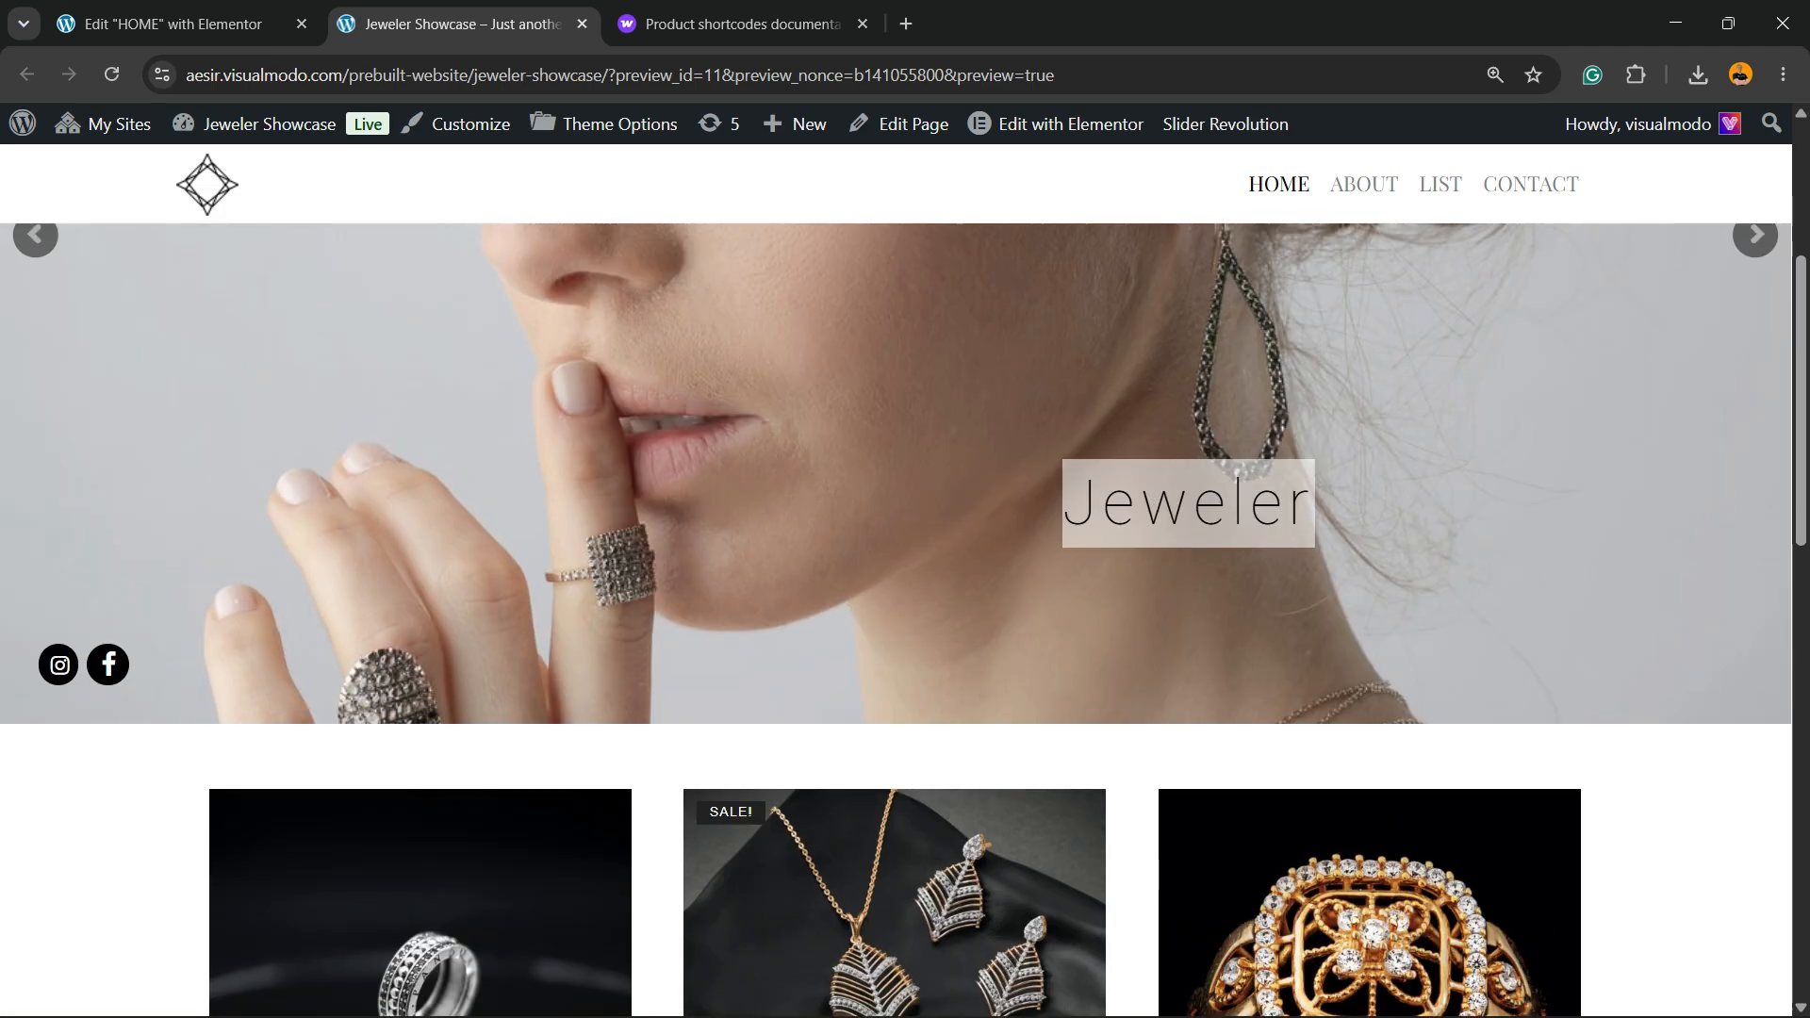
{"action": "scroll", "coordinate": [895, 566], "scroll_direction": "down", "scroll_amount": 12}
{"action": "scroll", "coordinate": [895, 565], "scroll_direction": "up", "scroll_amount": 6}
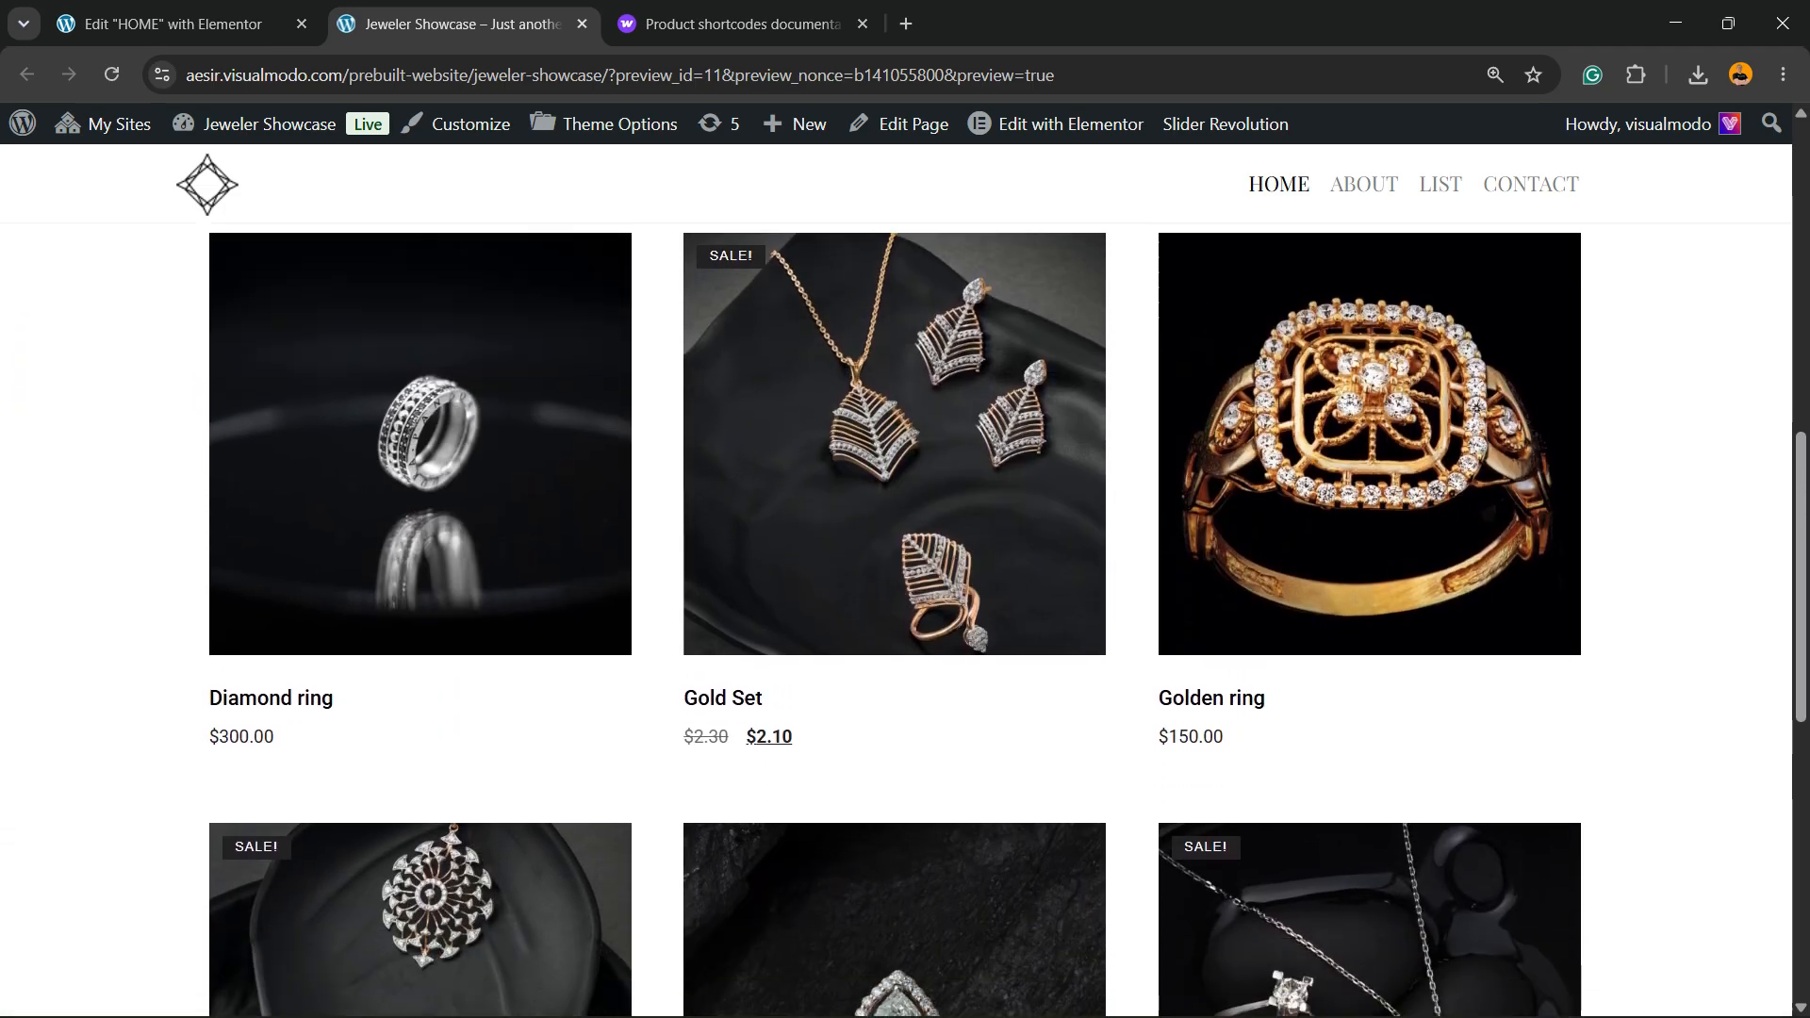
{"action": "scroll", "coordinate": [895, 566], "scroll_direction": "down", "scroll_amount": 9}
{"action": "scroll", "coordinate": [895, 566], "scroll_direction": "up", "scroll_amount": 10}
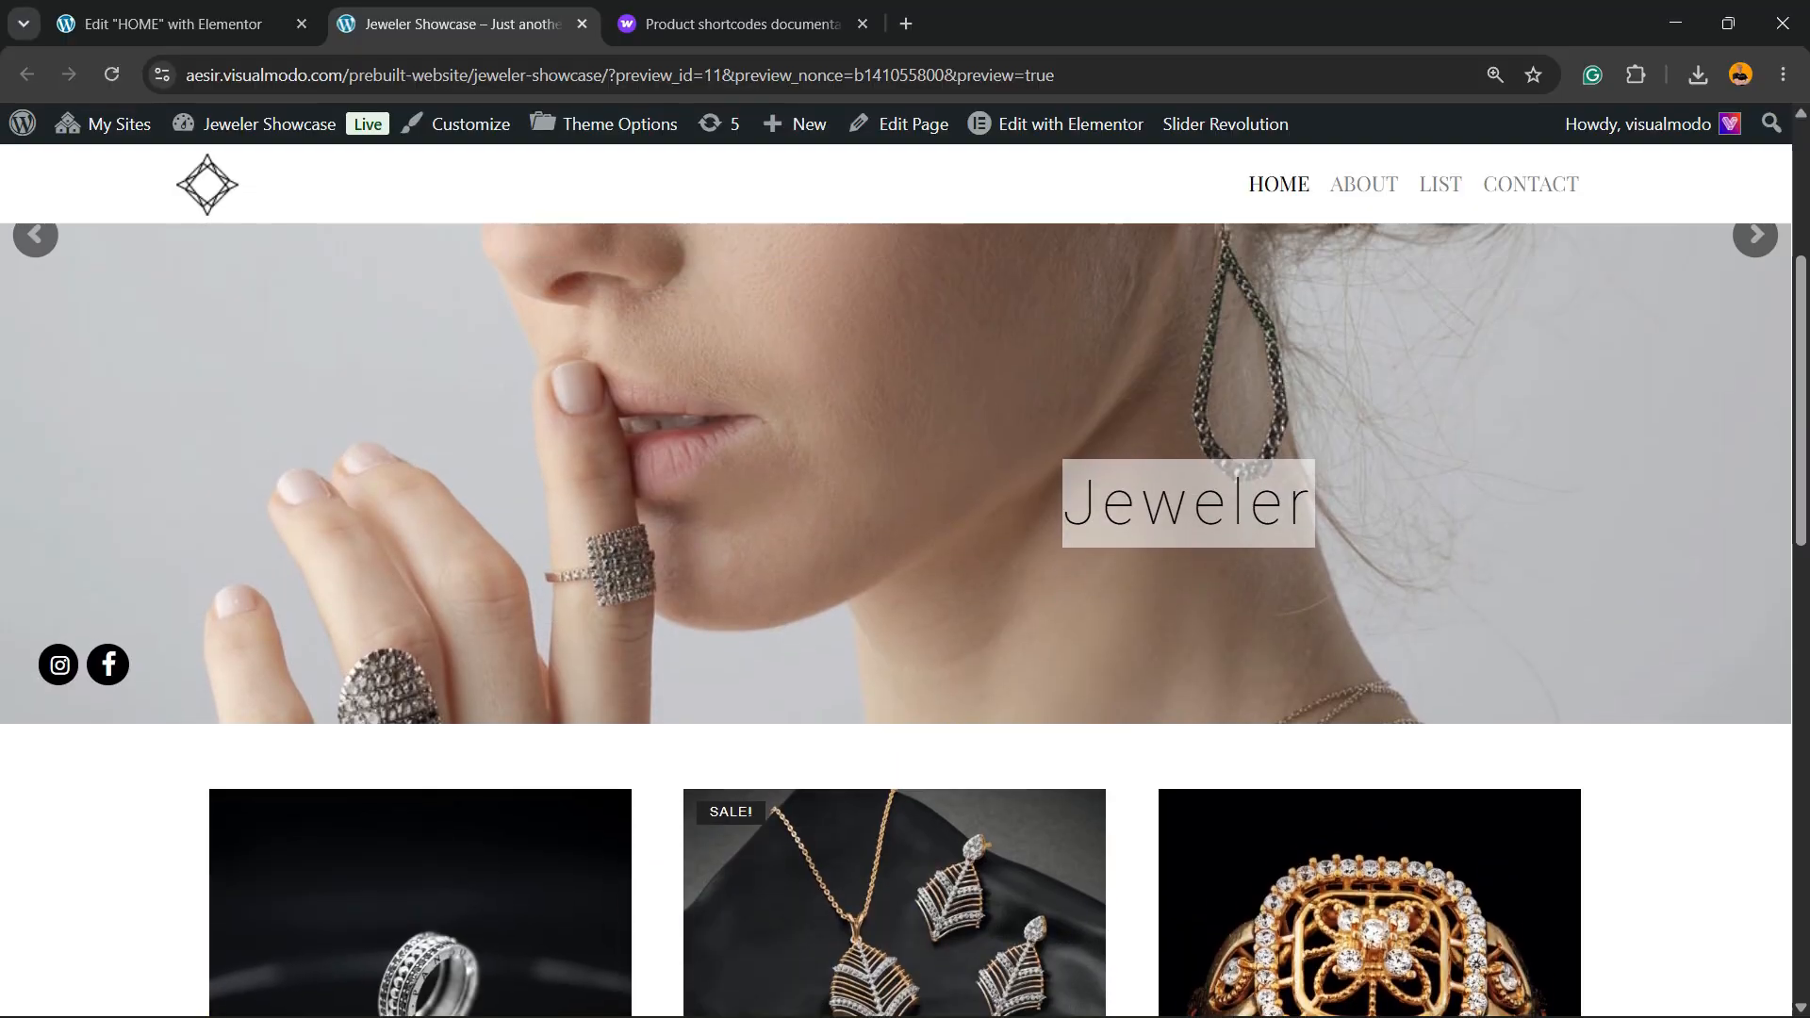
{"action": "scroll", "coordinate": [895, 565], "scroll_direction": "down", "scroll_amount": 10}
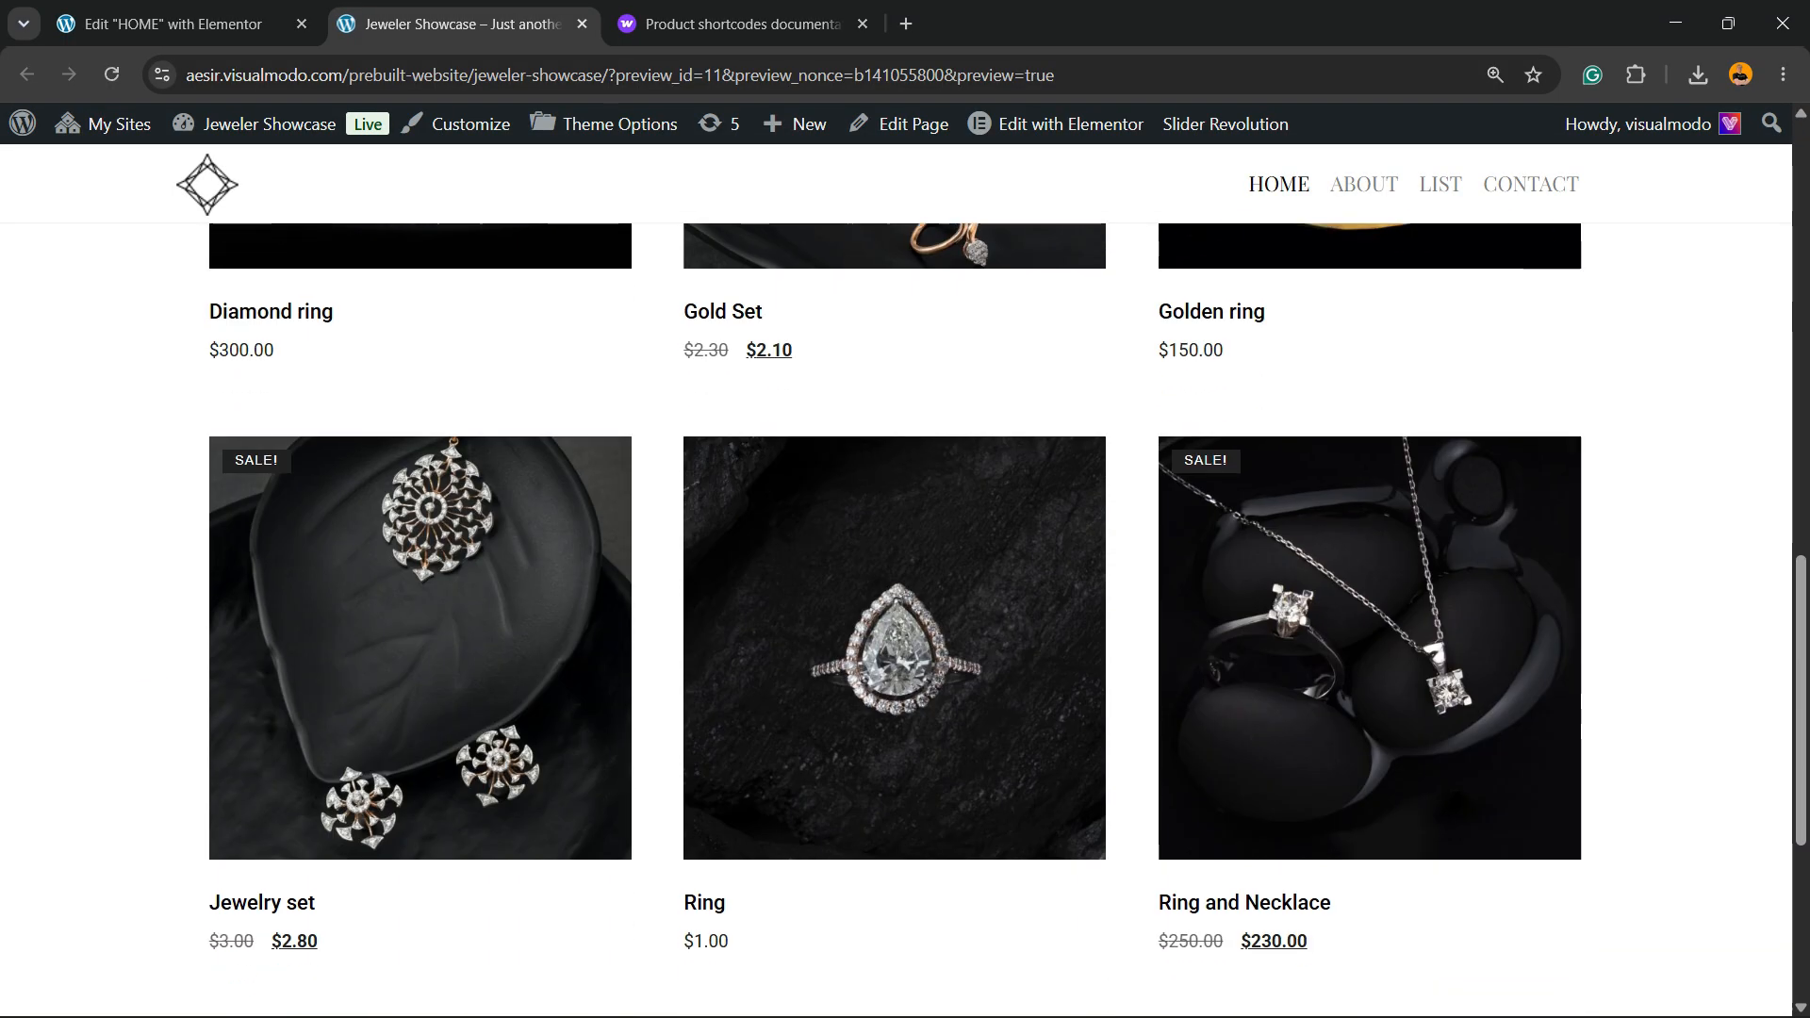
{"action": "scroll", "coordinate": [895, 566], "scroll_direction": "down", "scroll_amount": 3}
{"action": "scroll", "coordinate": [895, 566], "scroll_direction": "up", "scroll_amount": 12}
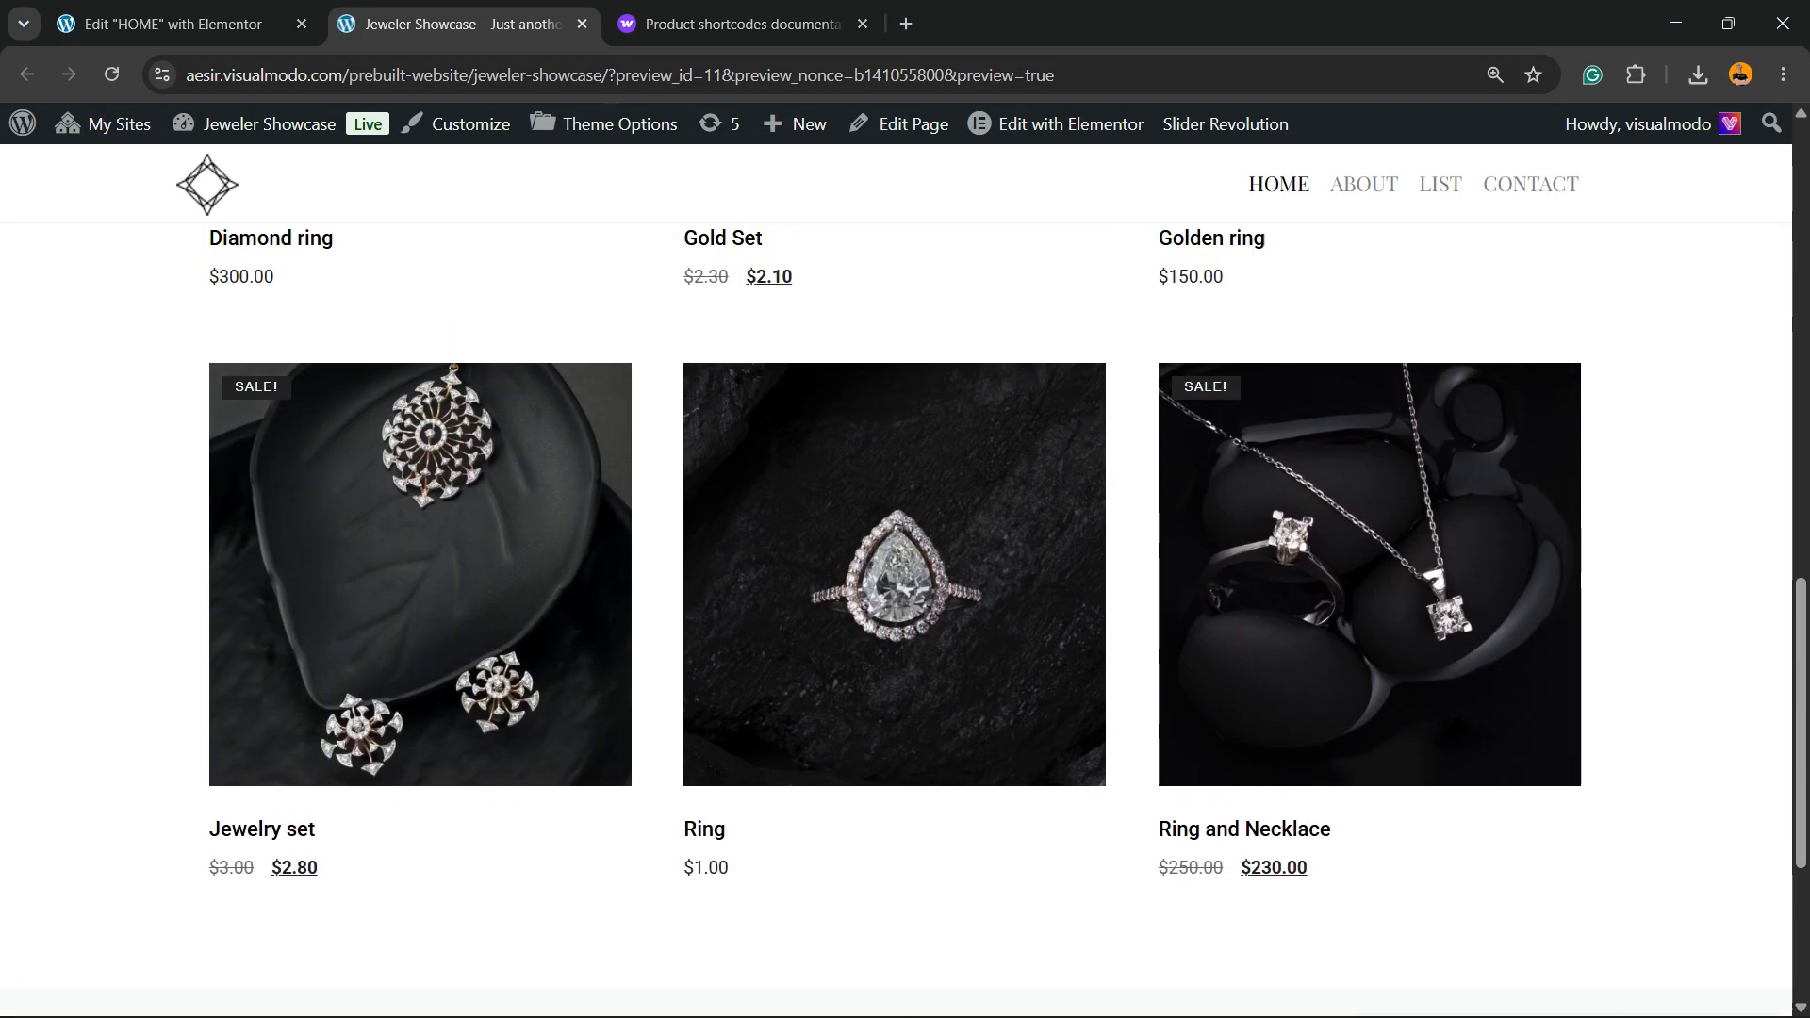